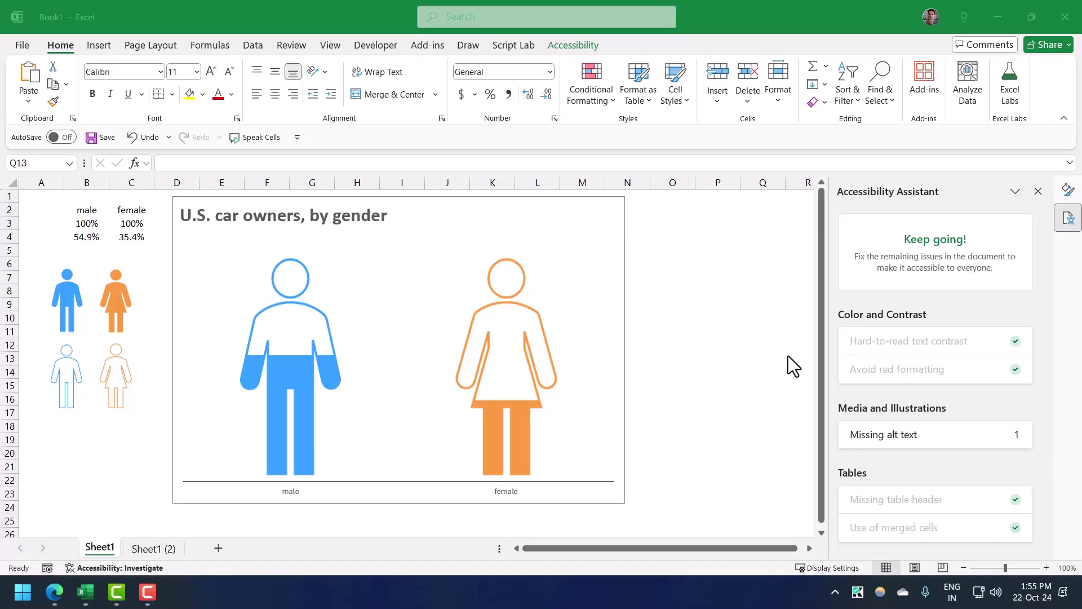
# On Sheet1 (2), insert and enlarge a clustered column chart of A1:B3.
pyautogui.click(161, 550)
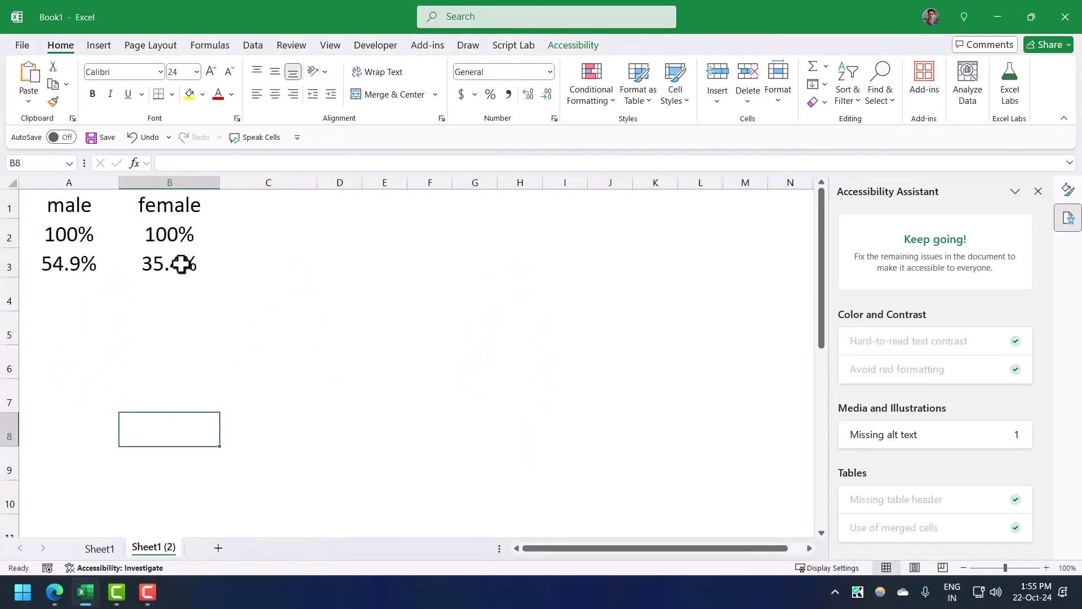
pyautogui.moveTo(181, 264); pyautogui.dragTo(75, 208)
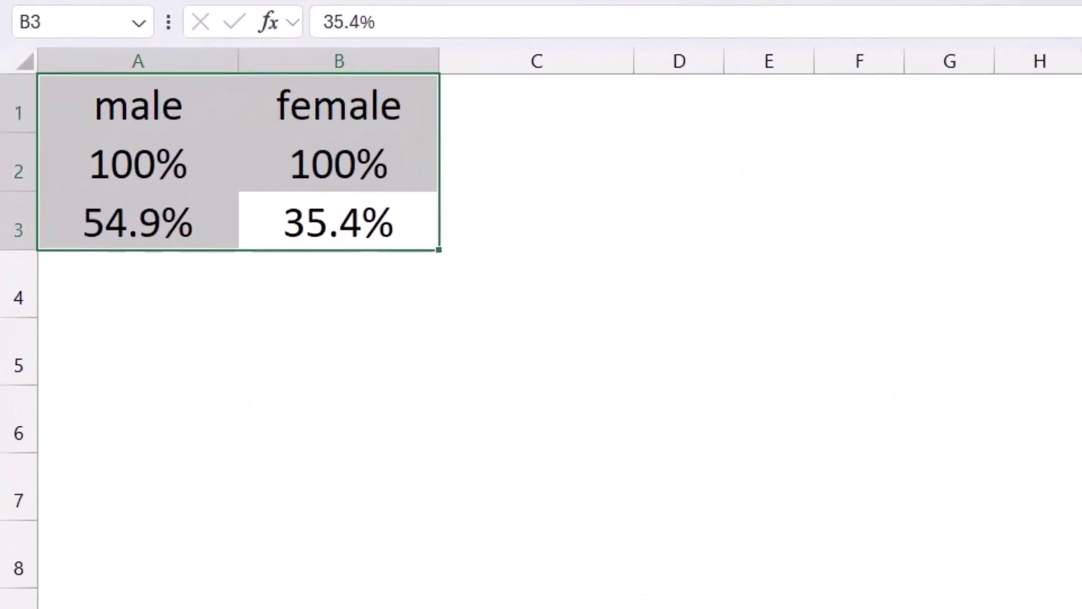
pyautogui.click(100, 45)
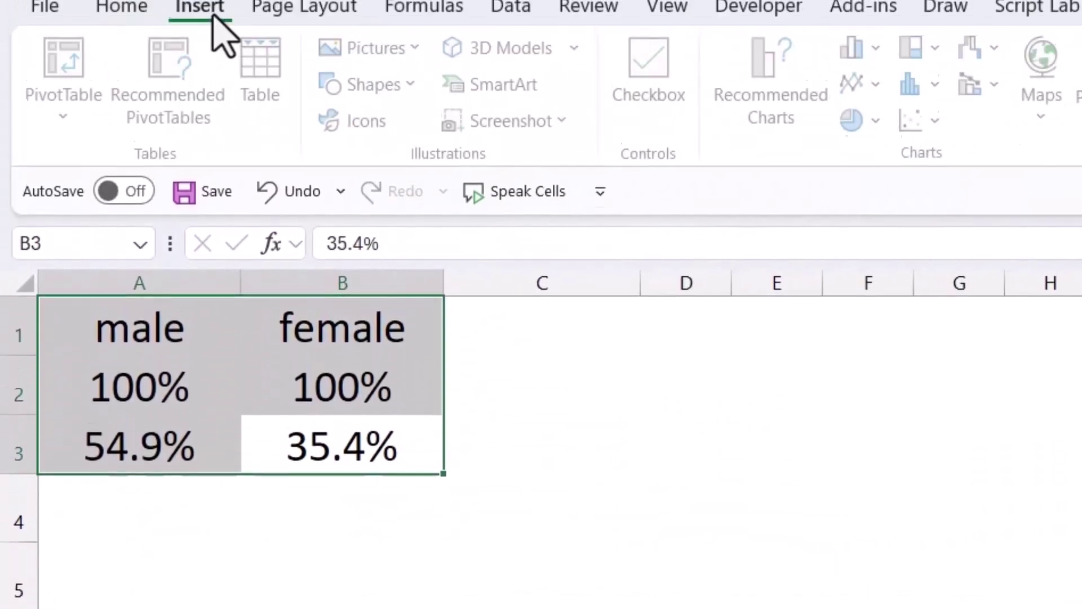
pyautogui.click(862, 50)
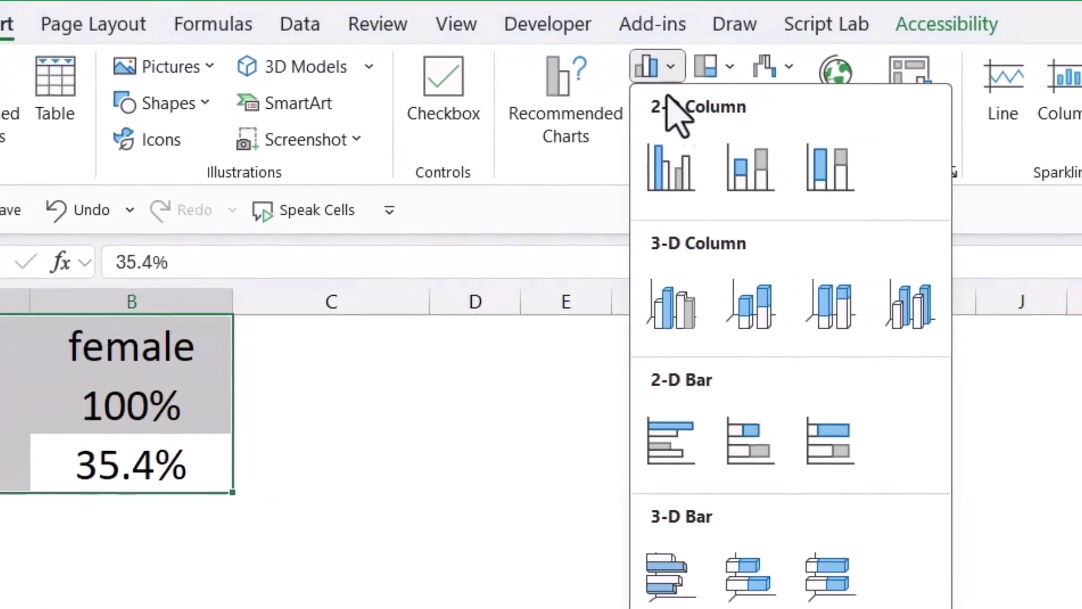
pyautogui.click(670, 168)
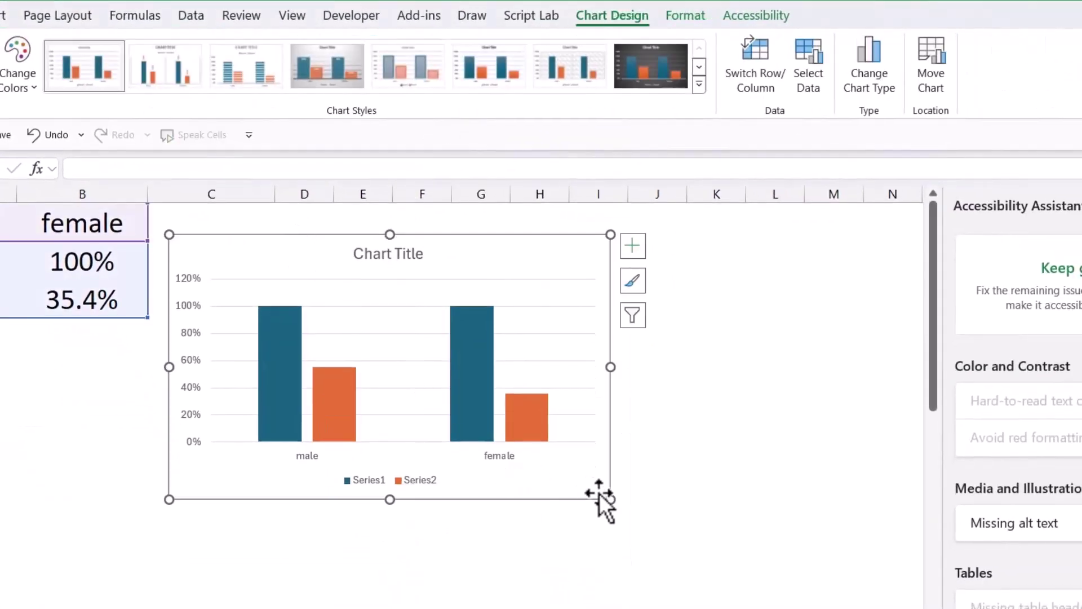
pyautogui.moveTo(616, 500); pyautogui.dragTo(726, 575)
pyautogui.doubleClick(522, 350)
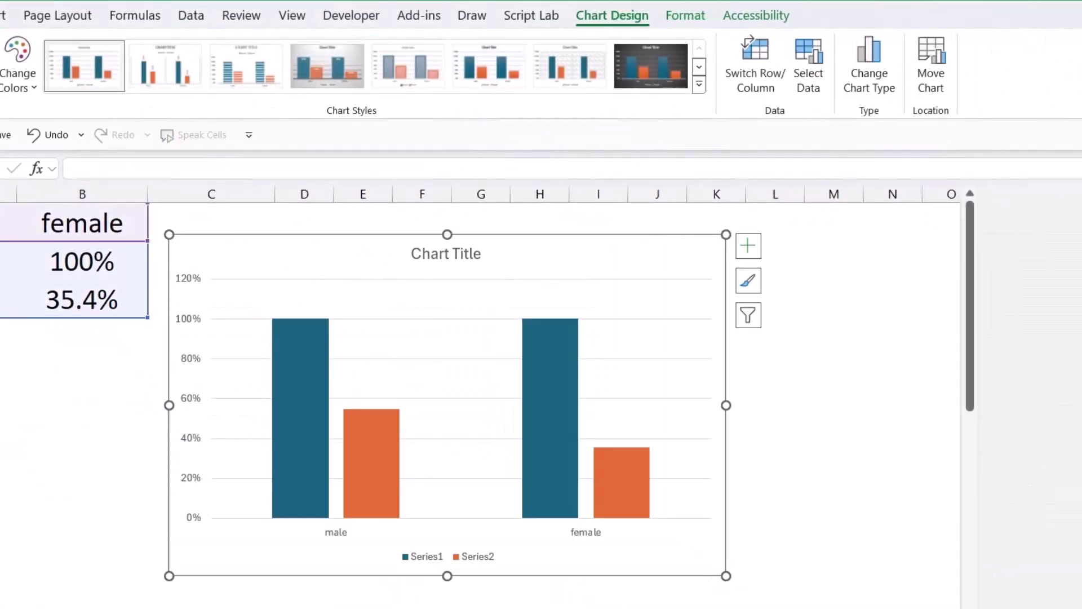
# Delete the chart's vertical value axis, title, legend and major gridlines.
pyautogui.rightClick(193, 320)
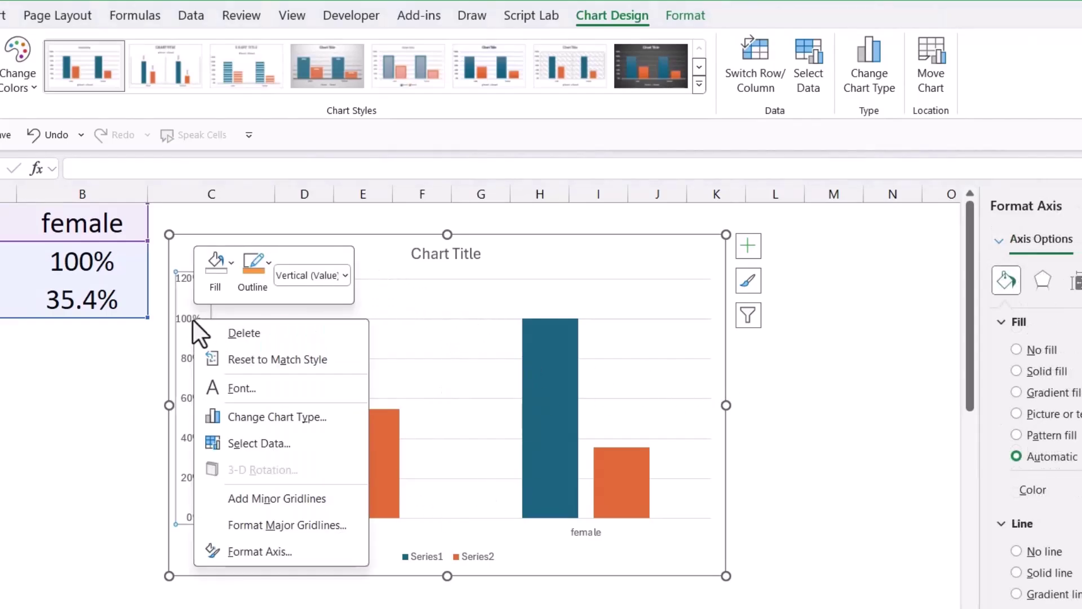
pyautogui.click(220, 339)
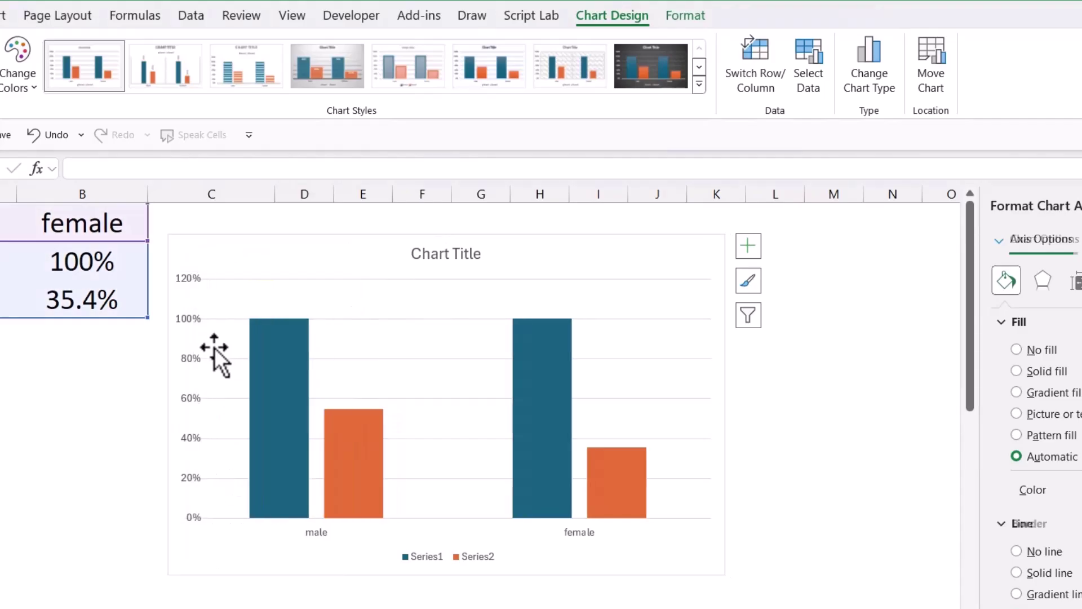
pyautogui.rightClick(442, 248)
pyautogui.click(487, 290)
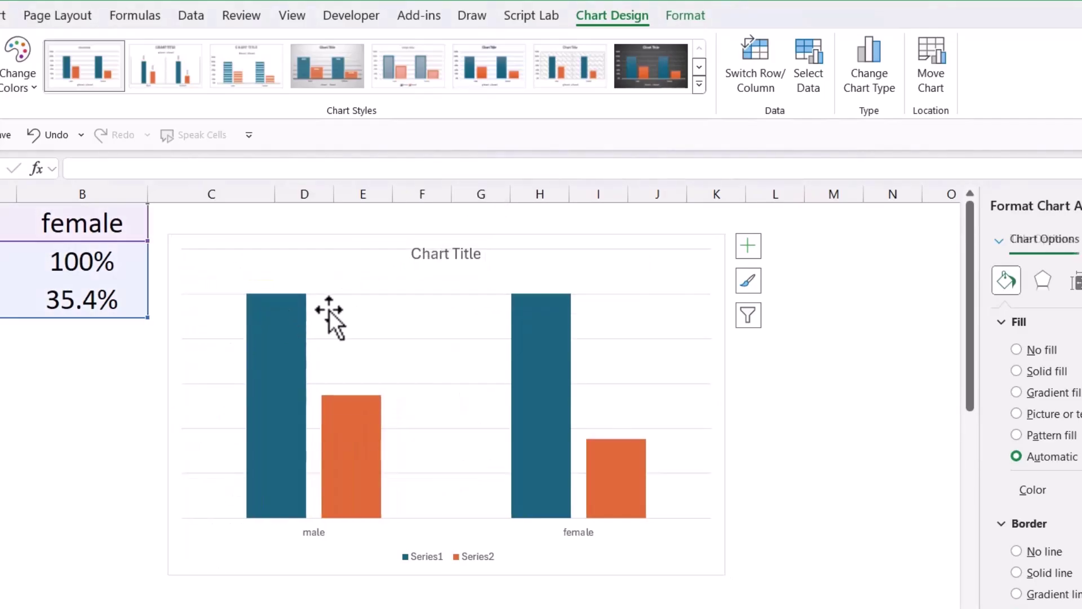
pyautogui.rightClick(417, 560)
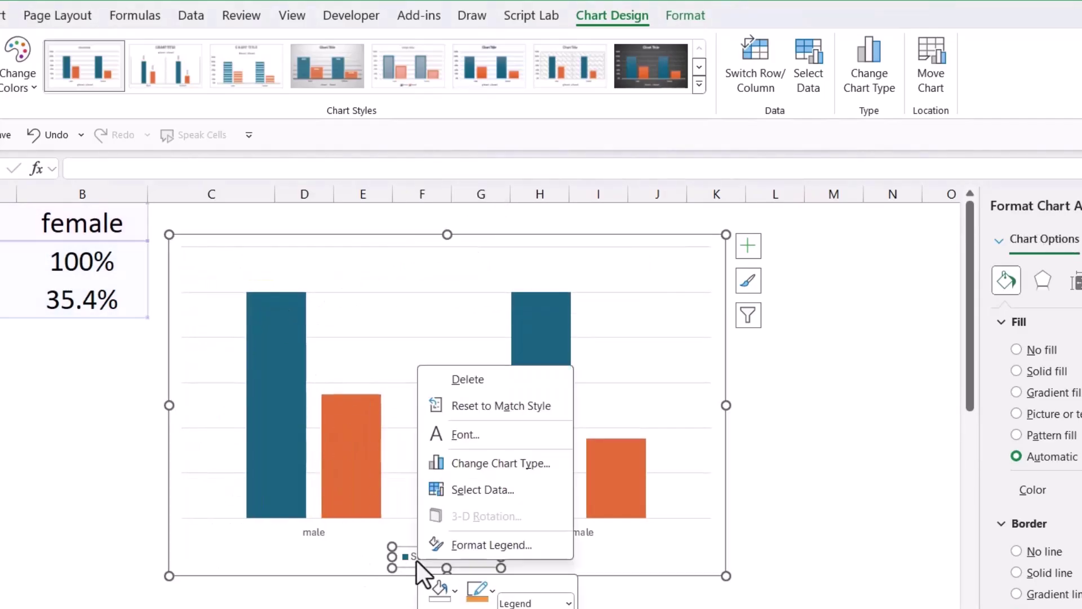
pyautogui.click(484, 378)
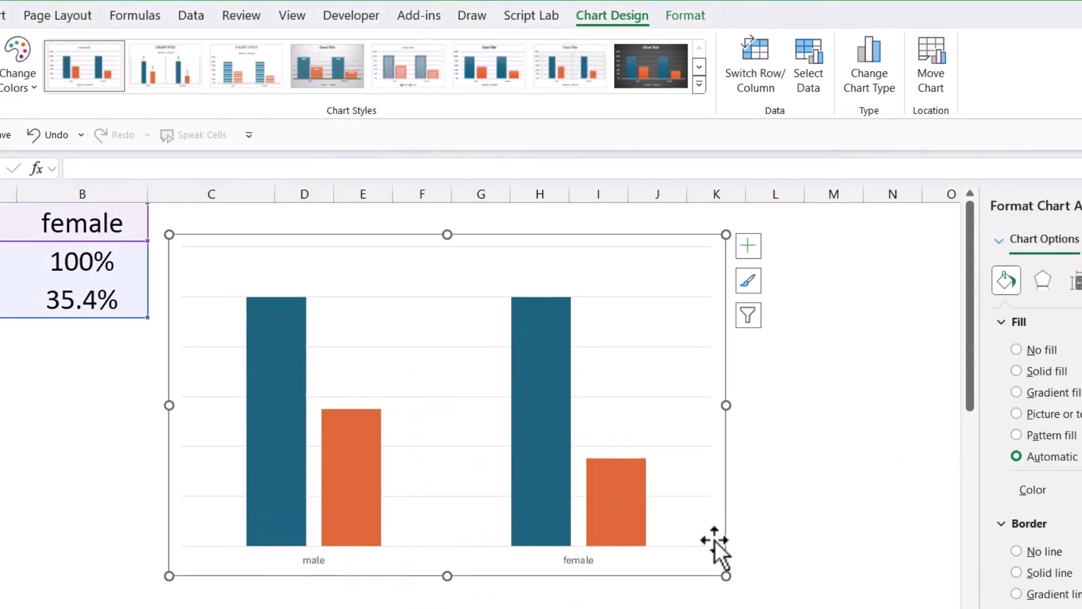
pyautogui.click(700, 560)
pyautogui.click(696, 498)
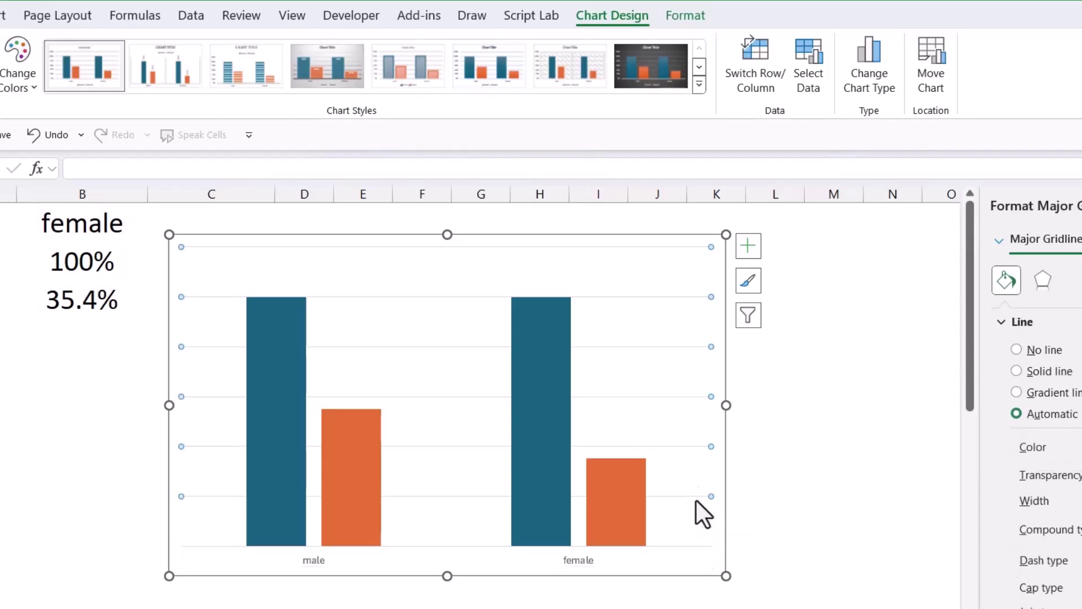
pyautogui.rightClick(695, 499)
pyautogui.click(732, 510)
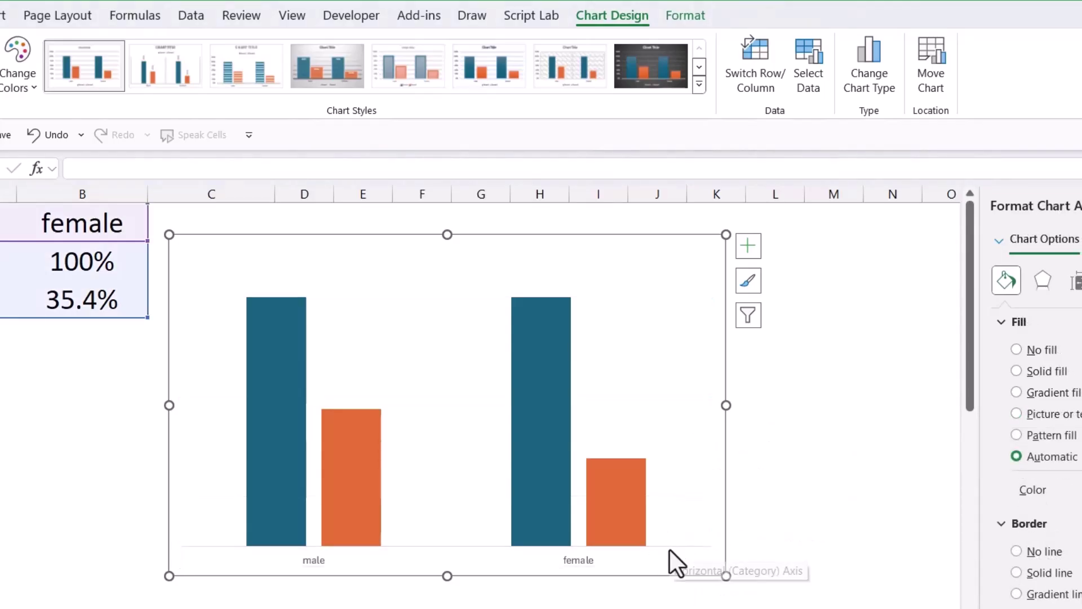
pyautogui.click(632, 486)
# Select the orange female series and set the column gap width to 0%.
pyautogui.click(538, 591)
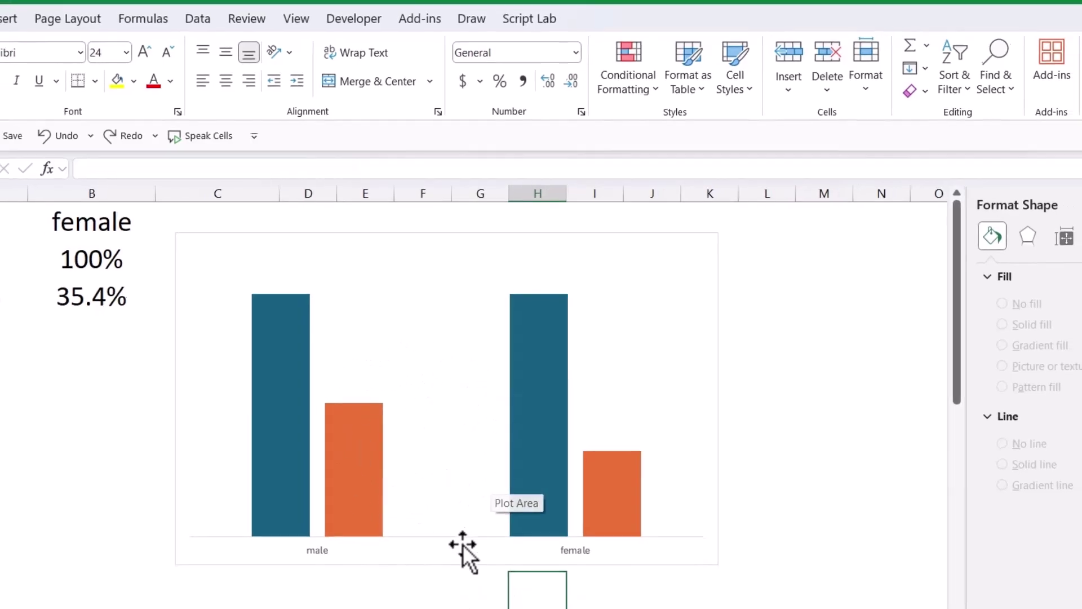
pyautogui.click(460, 542)
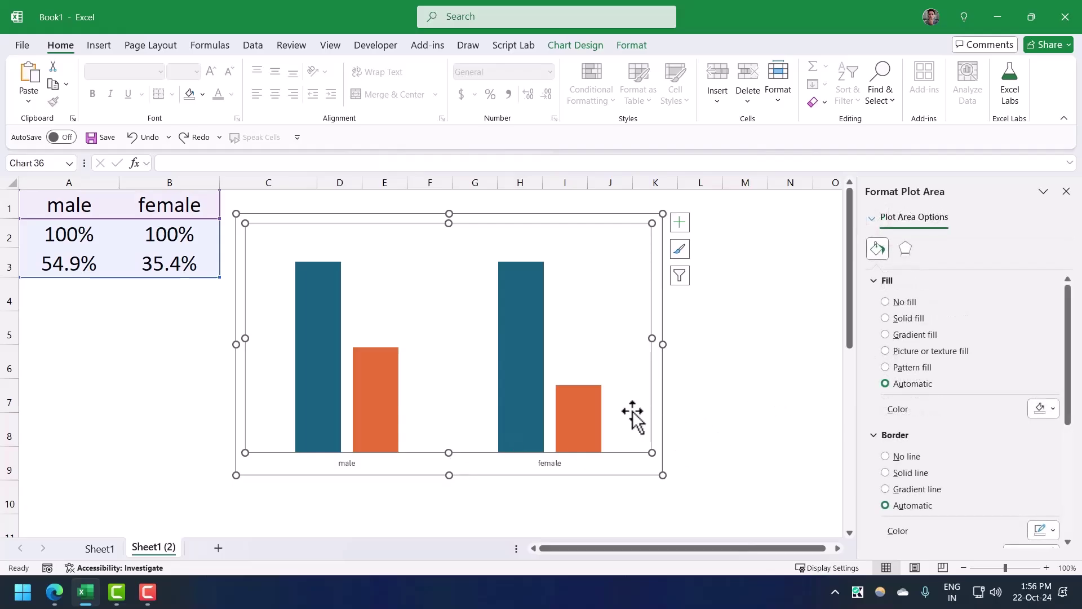
pyautogui.click(566, 414)
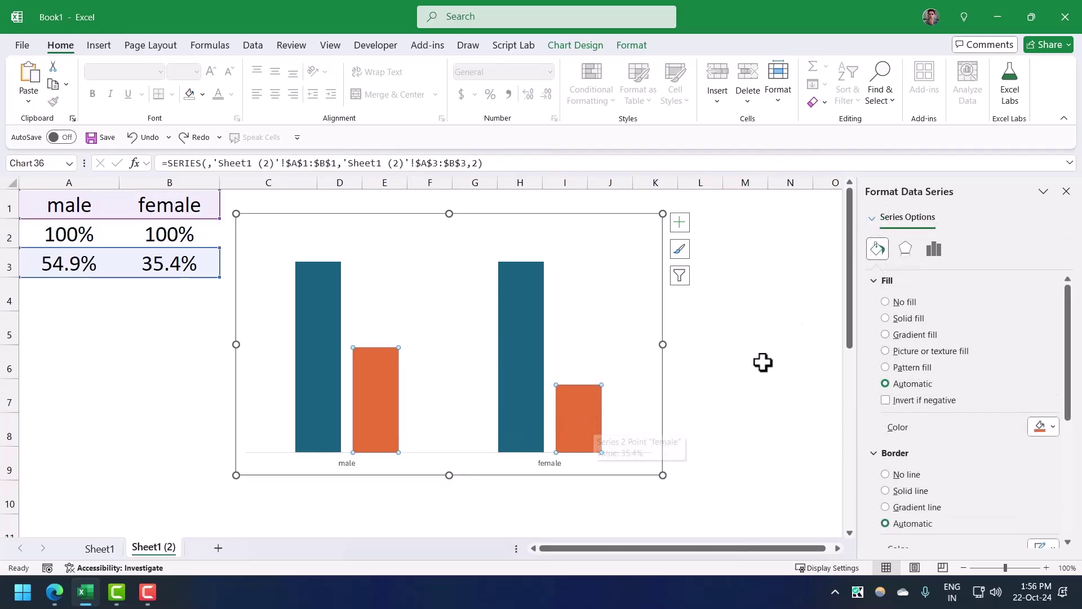
pyautogui.click(939, 253)
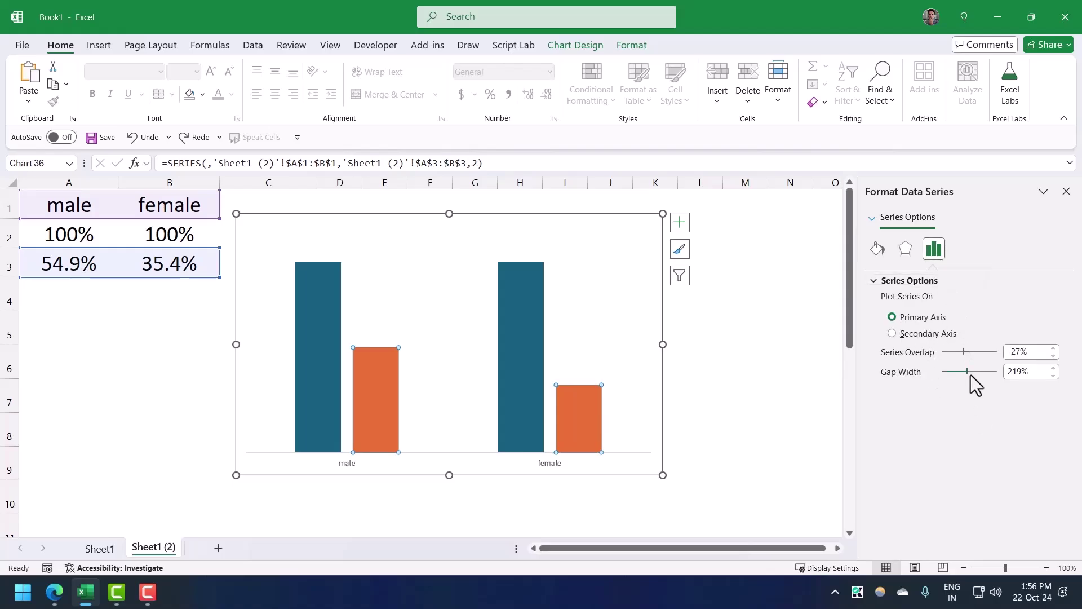
pyautogui.moveTo(969, 374); pyautogui.dragTo(937, 373)
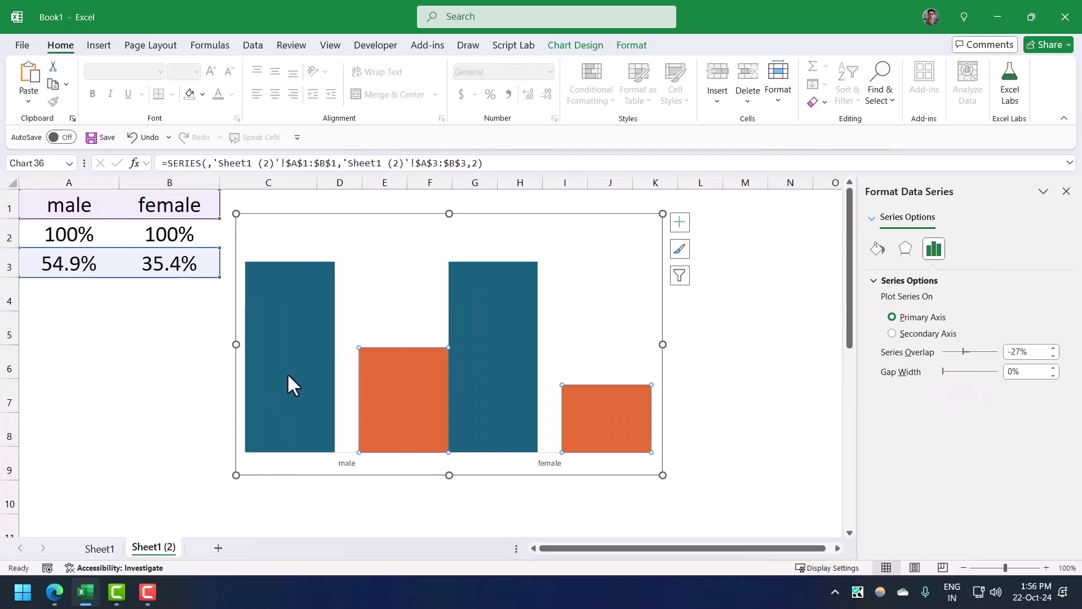
pyautogui.click(178, 396)
pyautogui.click(153, 434)
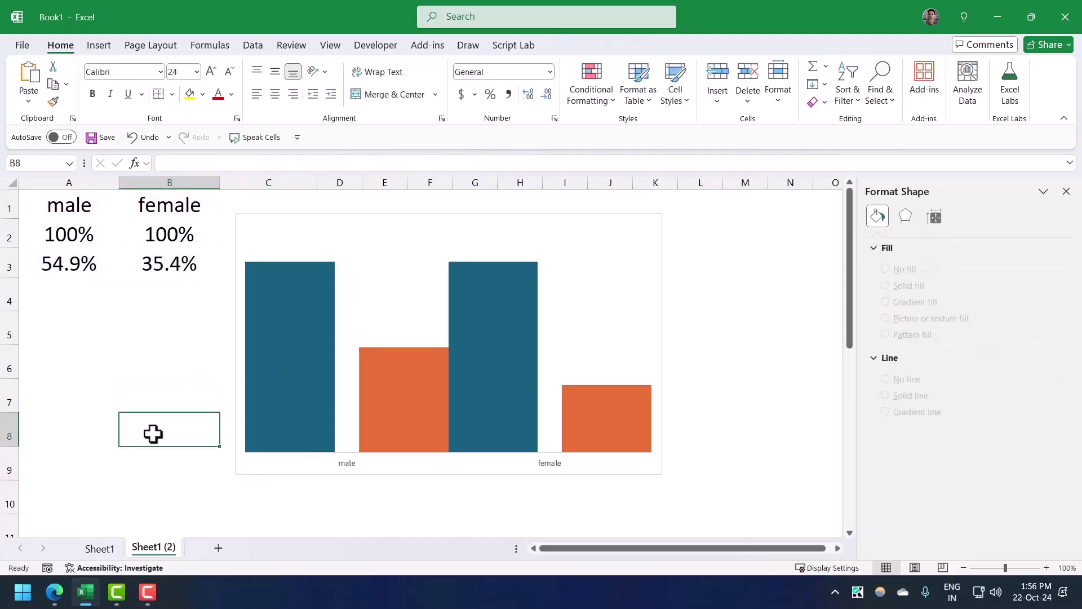
# Insert the standing woman and standing man icons found by searching 'person' in the icon library.
pyautogui.click(151, 313)
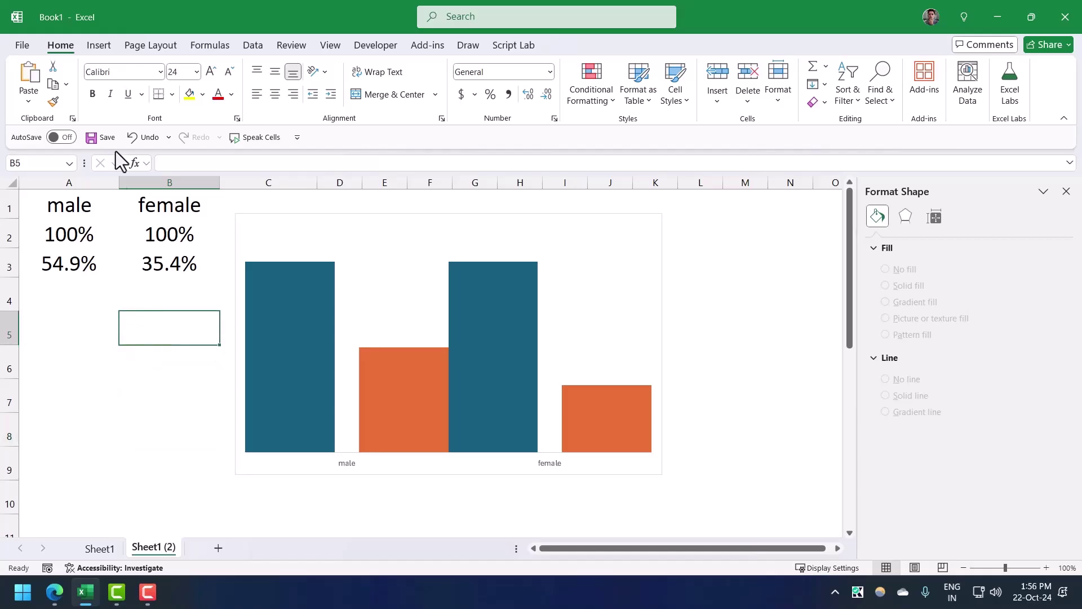
pyautogui.click(97, 47)
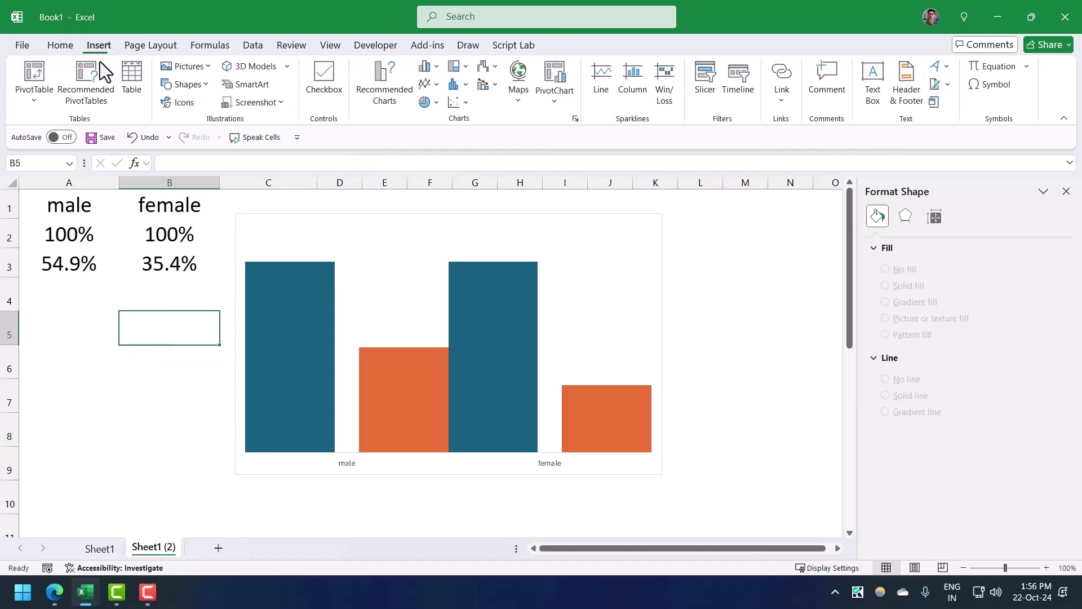
pyautogui.click(182, 102)
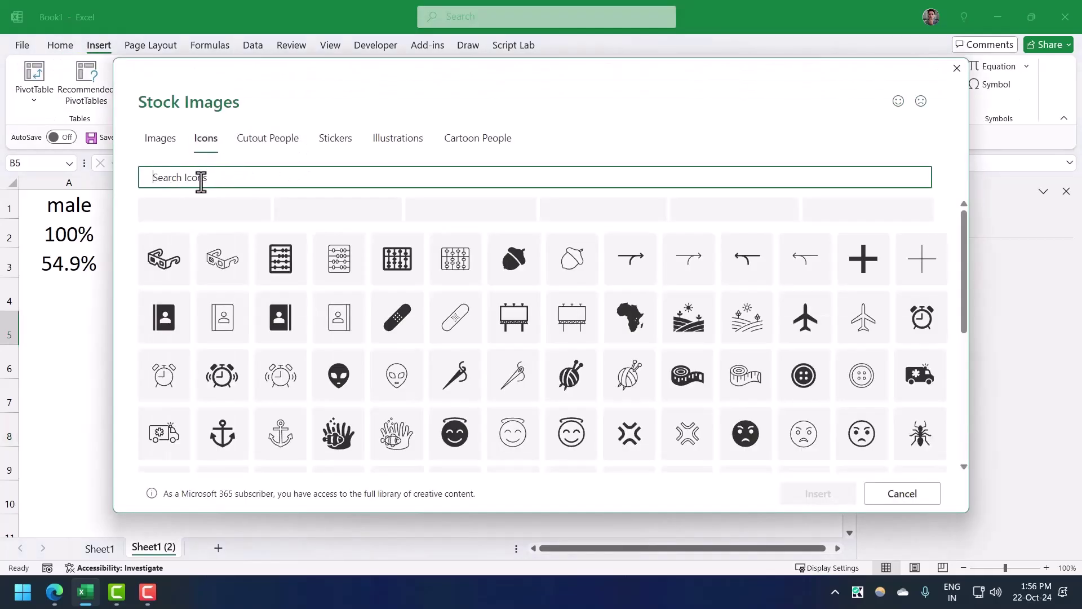
pyautogui.write('per')
pyautogui.doubleClick(203, 181)
pyautogui.write('son')
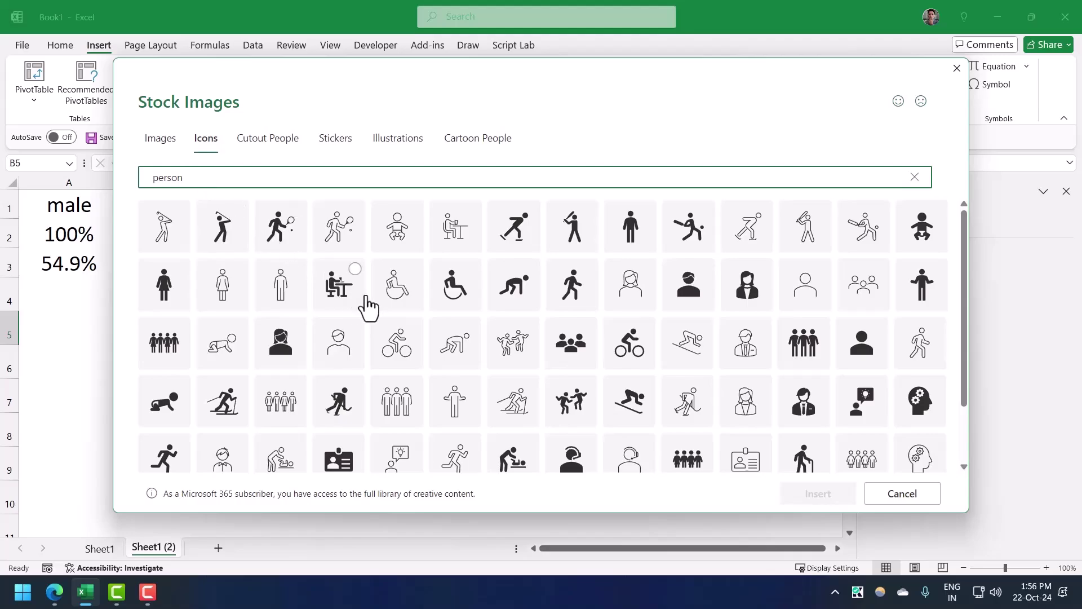
pyautogui.click(182, 272)
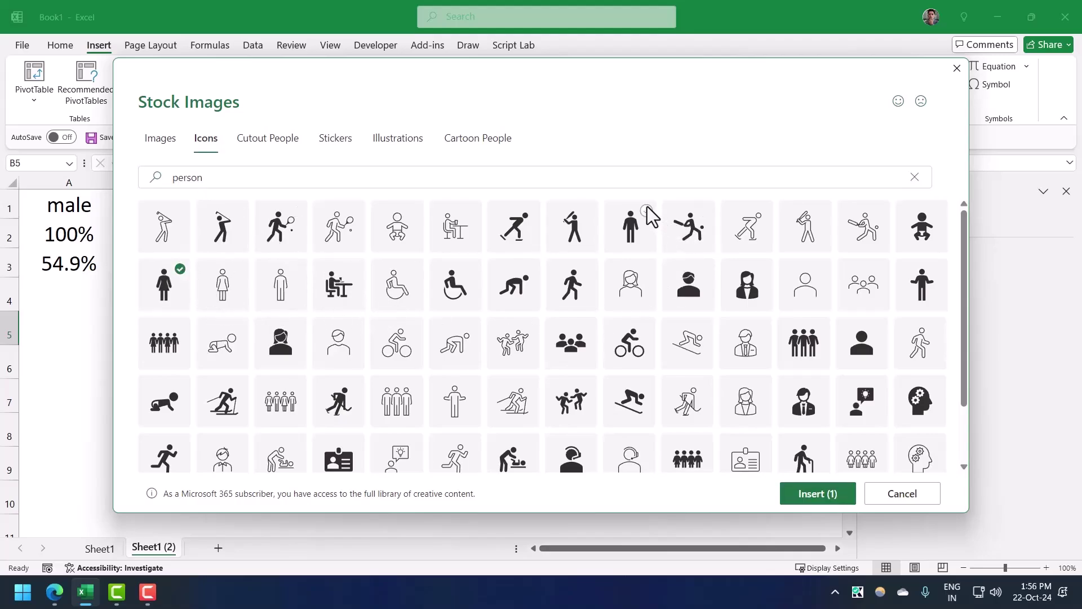
pyautogui.click(647, 208)
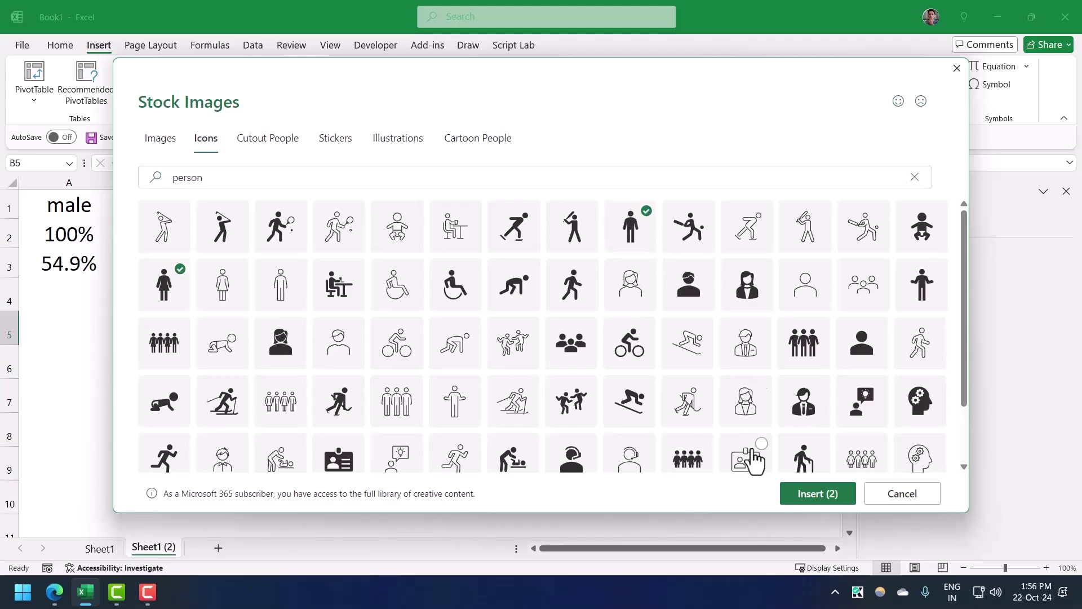
pyautogui.click(818, 494)
pyautogui.moveTo(151, 360); pyautogui.dragTo(187, 431)
# Line up the man and woman icons side by side under the data and paste a copy of the pair below.
pyautogui.moveTo(151, 345); pyautogui.dragTo(71, 335)
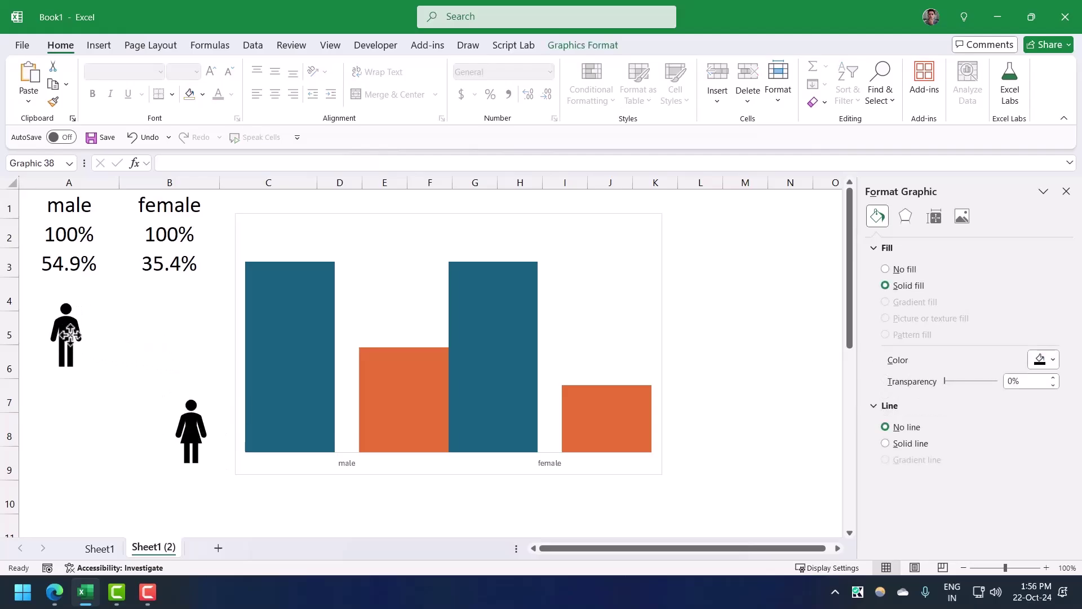
pyautogui.moveTo(199, 450); pyautogui.dragTo(145, 354)
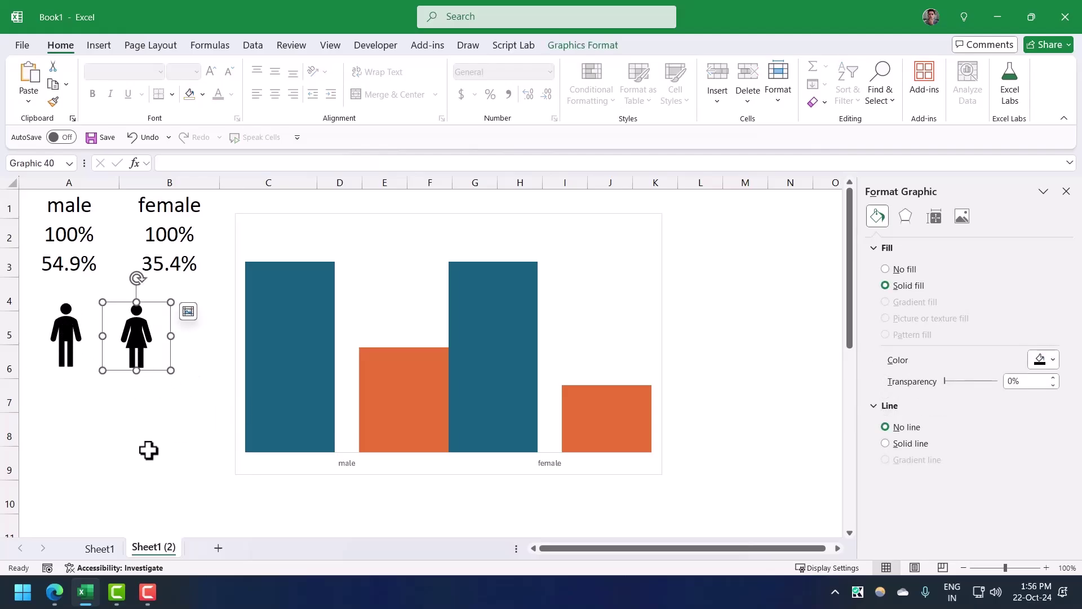
pyautogui.click(48, 346)
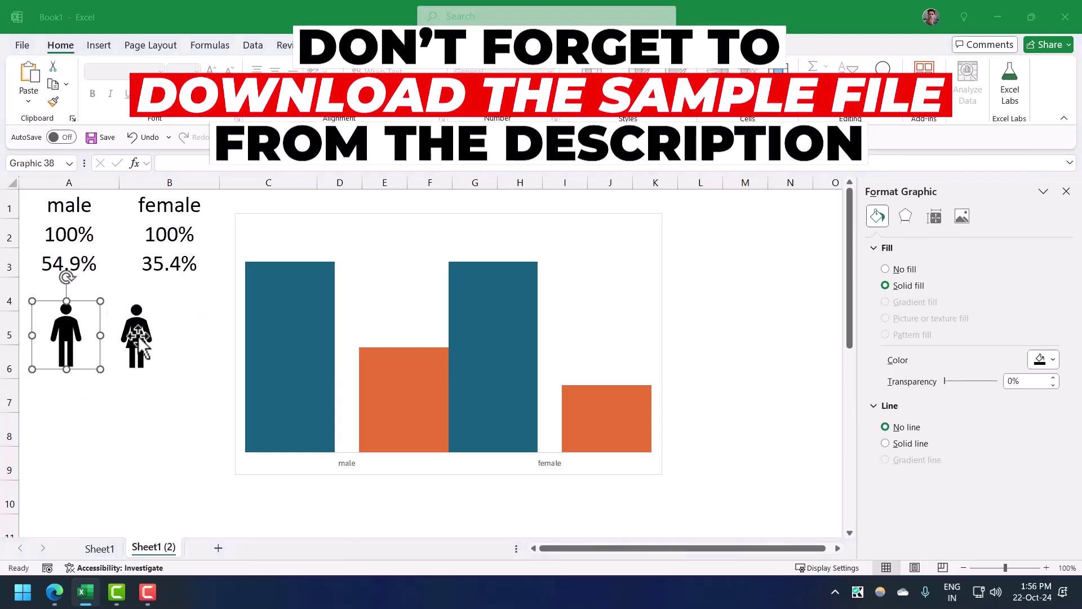
pyautogui.moveTo(135, 337); pyautogui.dragTo(125, 333)
pyautogui.keyDown('ctrl'); pyautogui.click(66, 339); pyautogui.keyUp('ctrl')
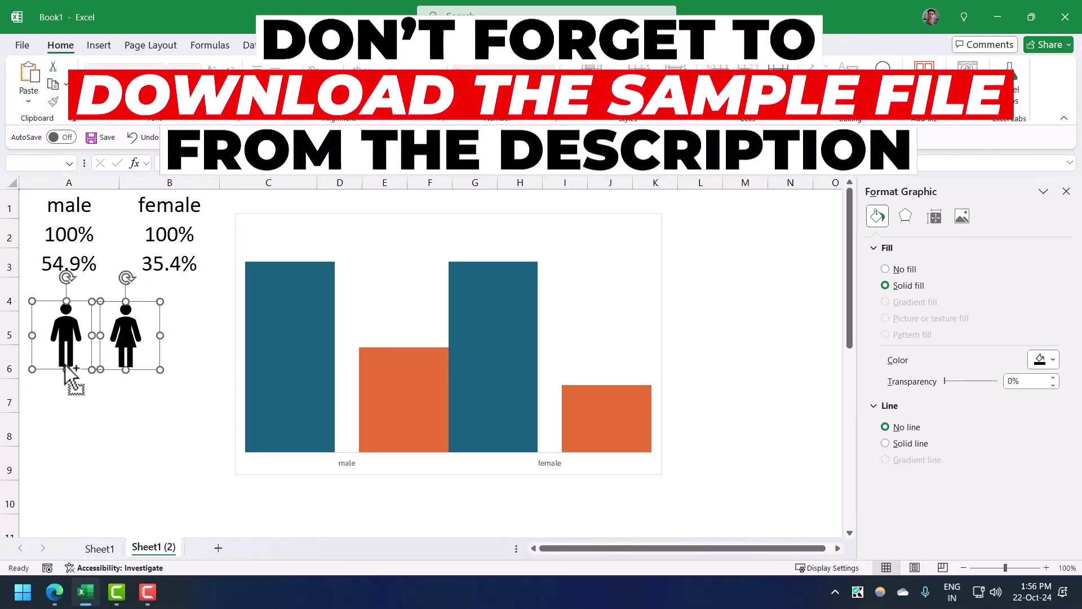
pyautogui.click(60, 432)
pyautogui.hotkey('ctrl', 'v')
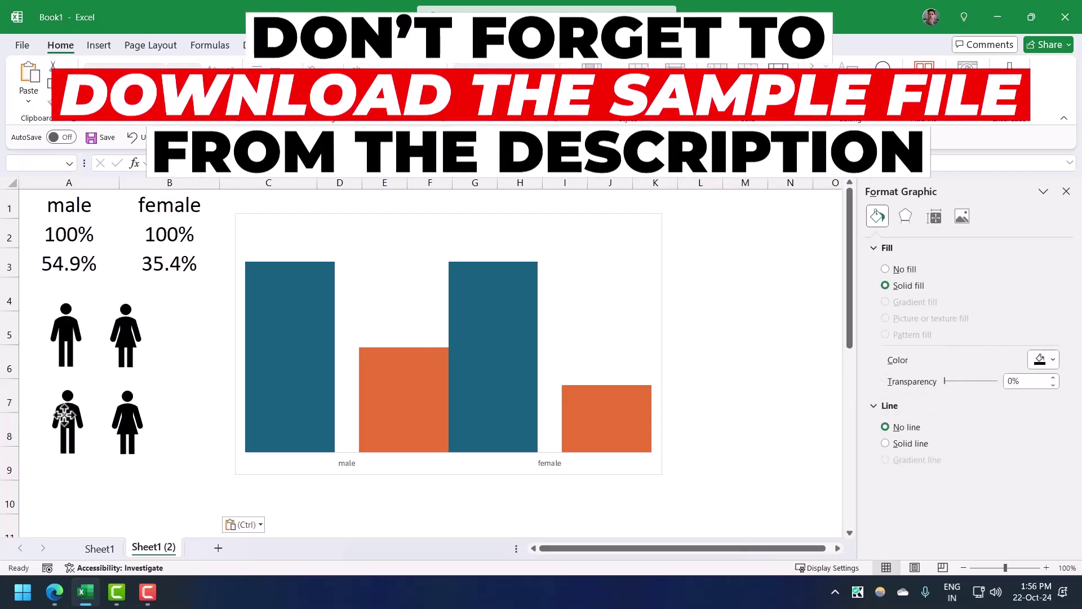
pyautogui.click(169, 335)
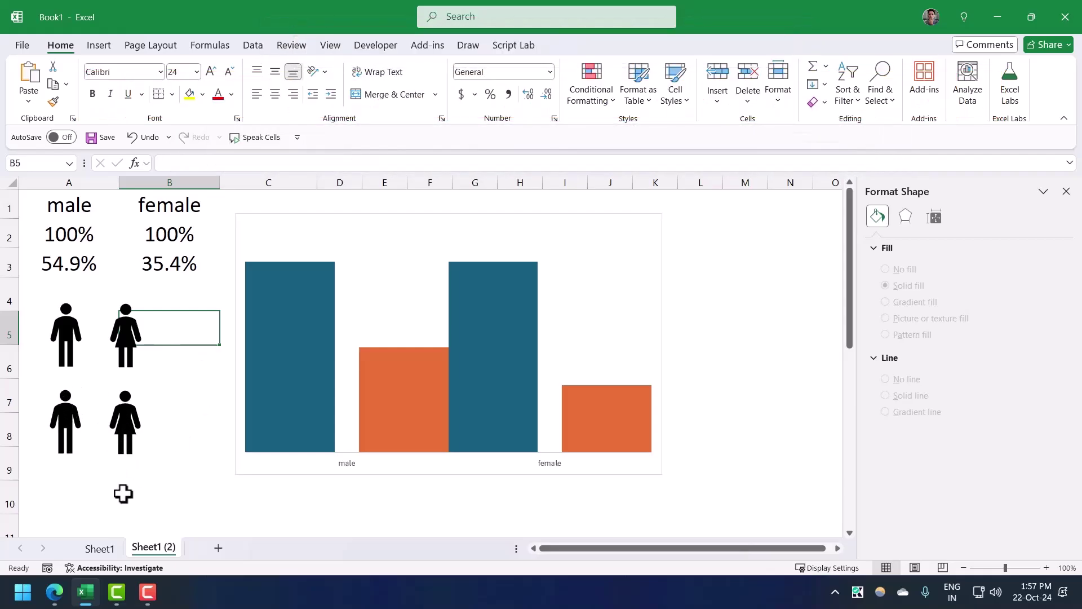
# Fill the top man icon light blue and the top woman icon orange.
pyautogui.click(67, 333)
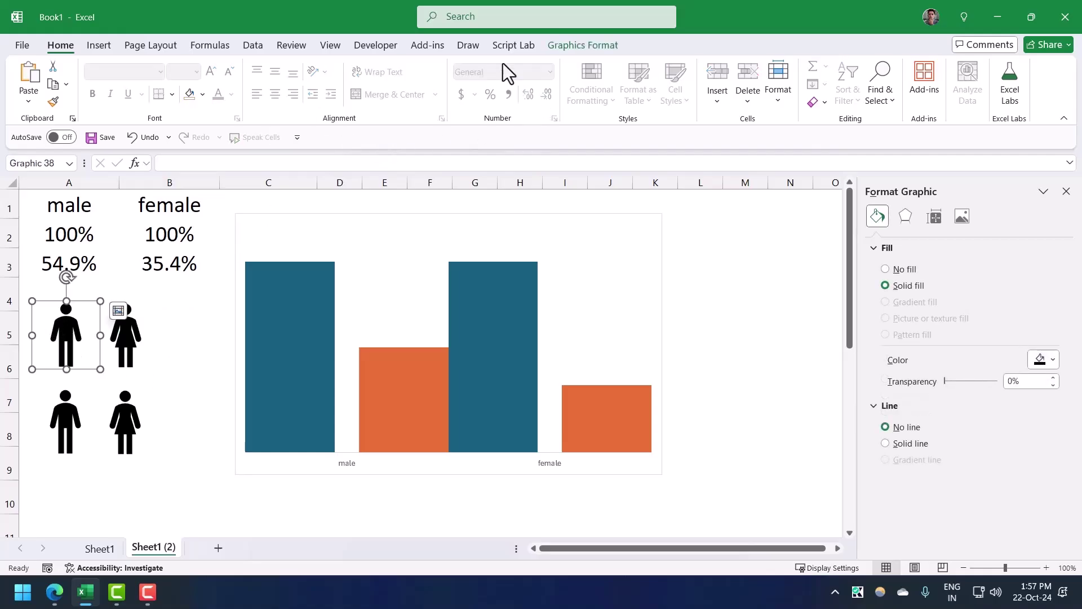
pyautogui.click(564, 44)
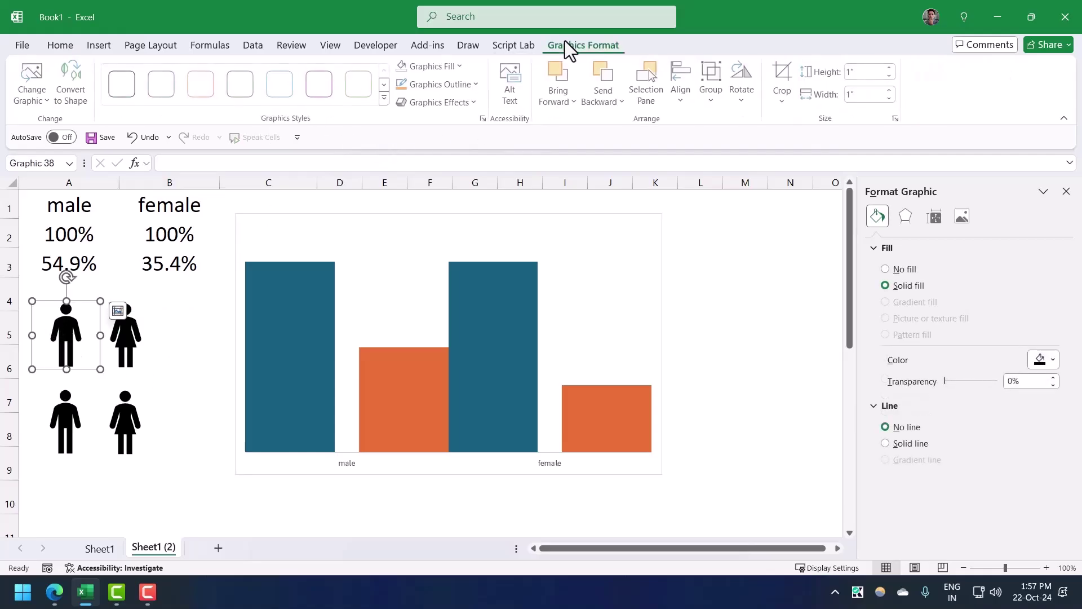
pyautogui.click(461, 66)
pyautogui.click(427, 290)
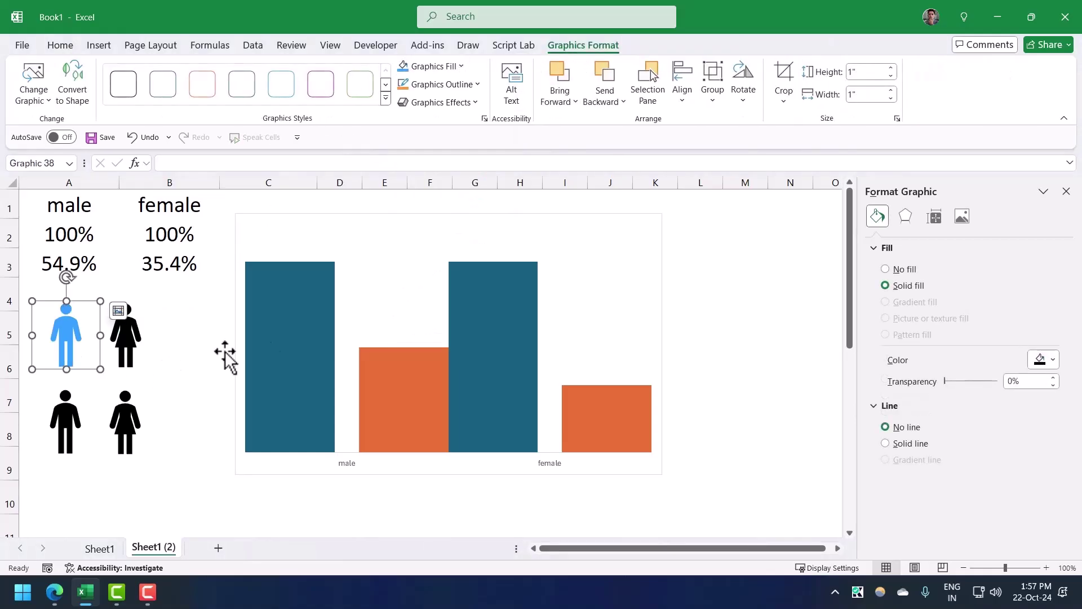
pyautogui.click(130, 337)
pyautogui.click(458, 67)
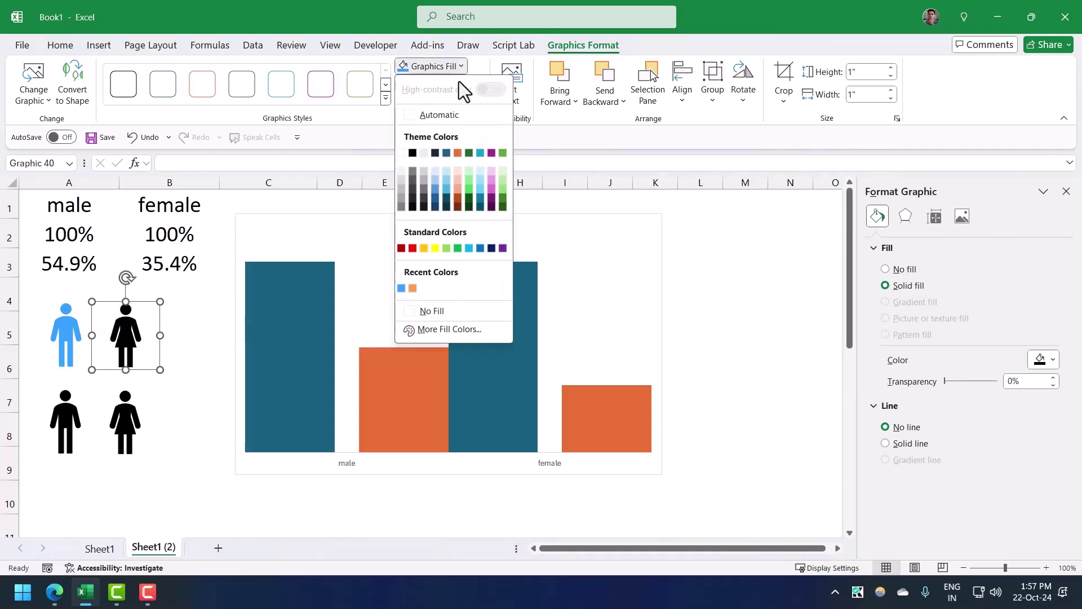
pyautogui.click(414, 289)
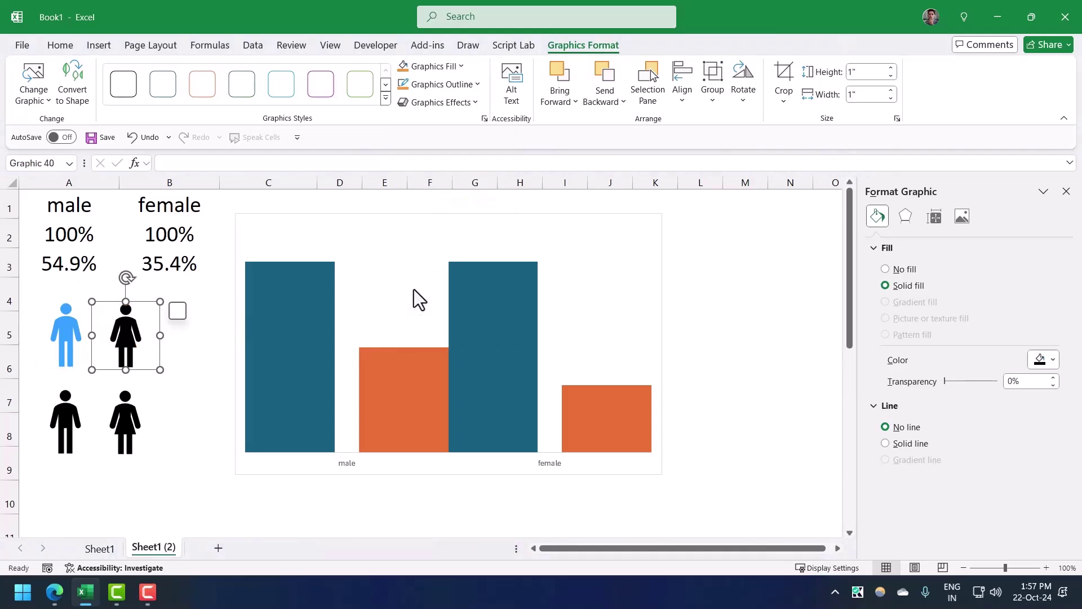
pyautogui.click(126, 481)
# Give the lower man and woman icons no fill with blue and orange outlines respectively.
pyautogui.click(65, 417)
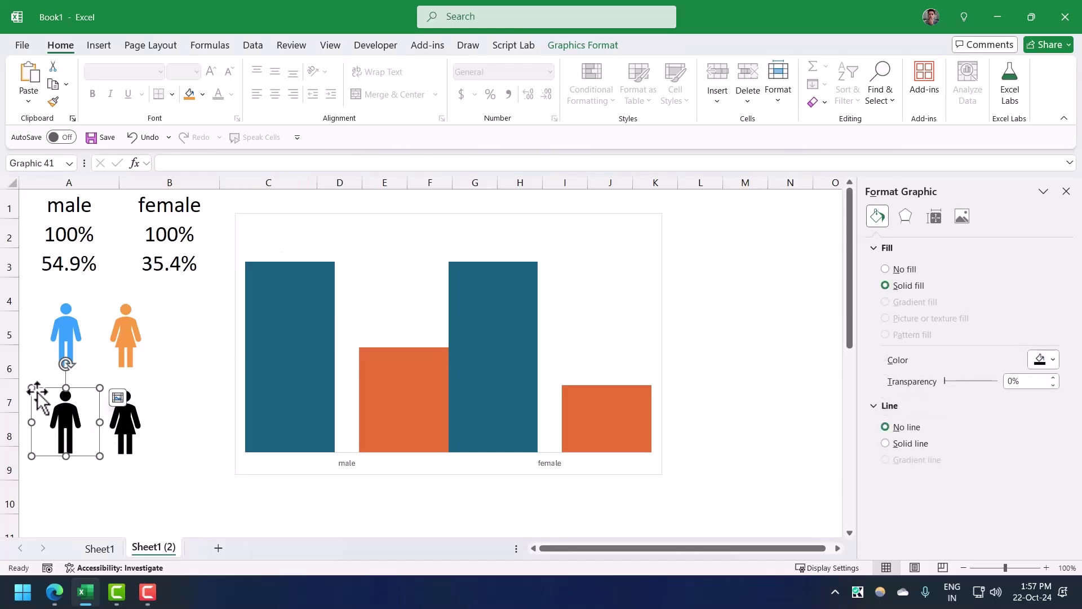
pyautogui.click(576, 45)
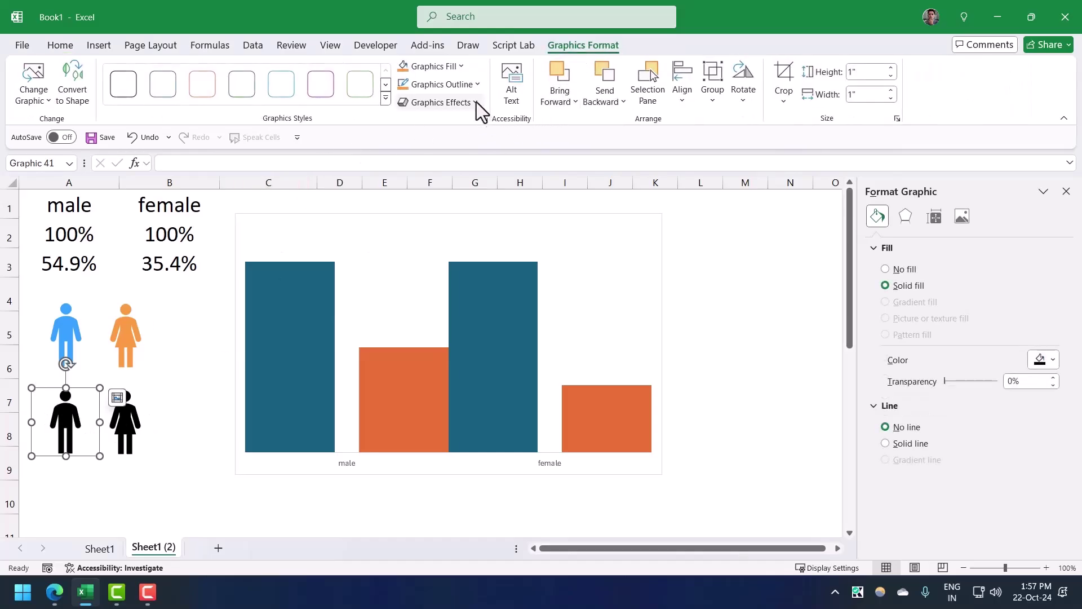
pyautogui.click(457, 70)
pyautogui.click(442, 310)
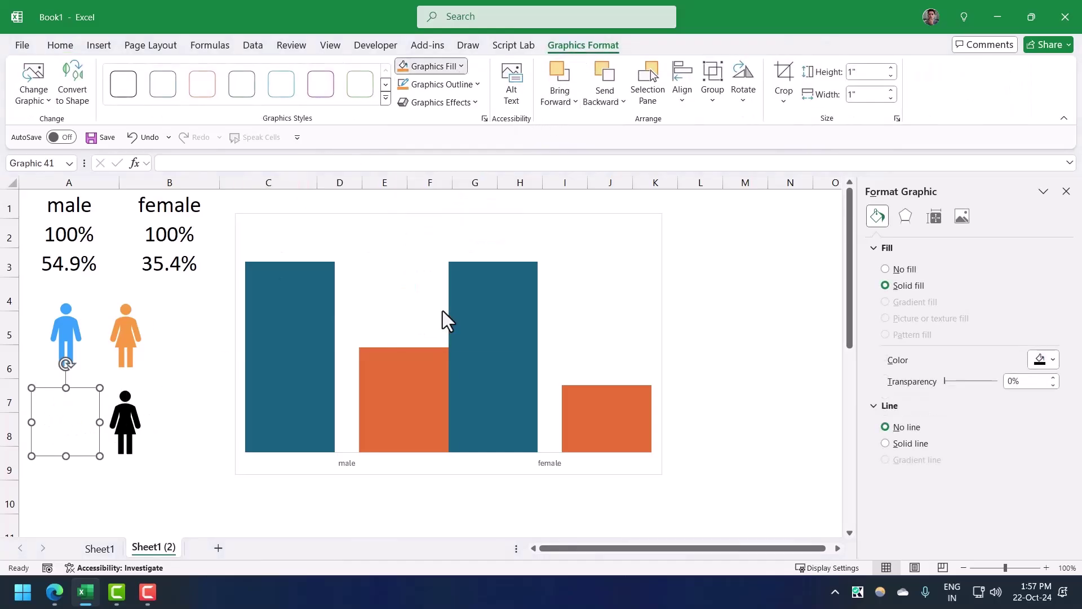
pyautogui.click(471, 88)
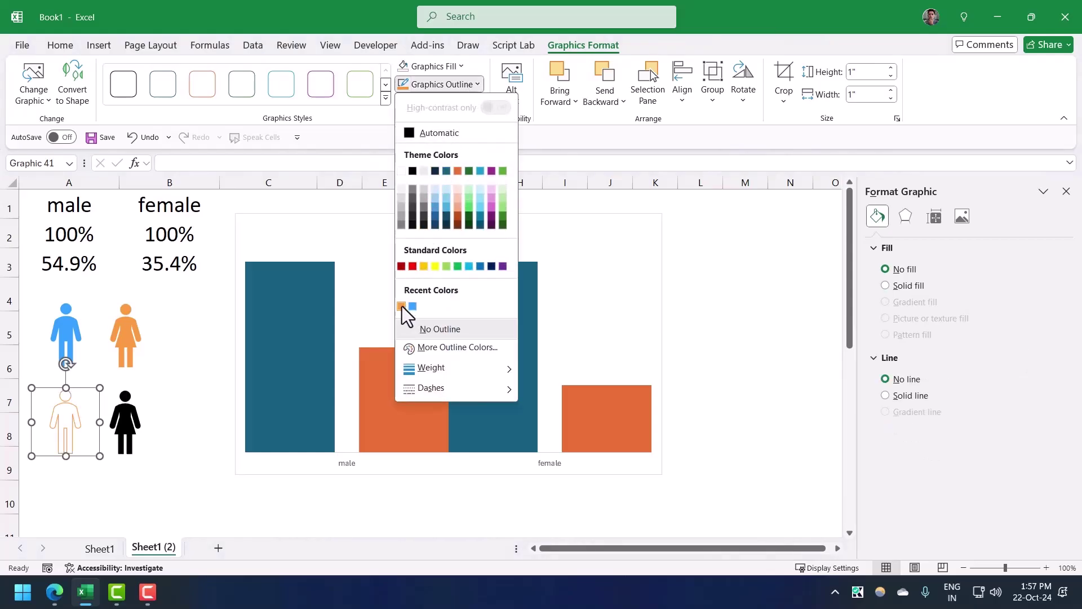
pyautogui.click(412, 306)
pyautogui.click(152, 469)
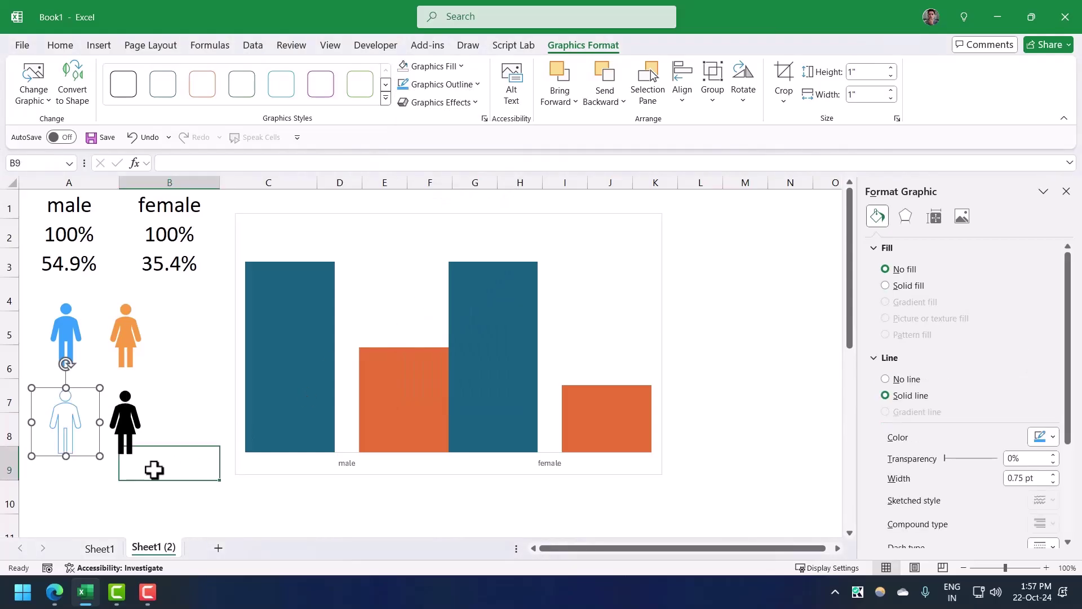
pyautogui.click(133, 434)
pyautogui.click(588, 45)
pyautogui.click(453, 66)
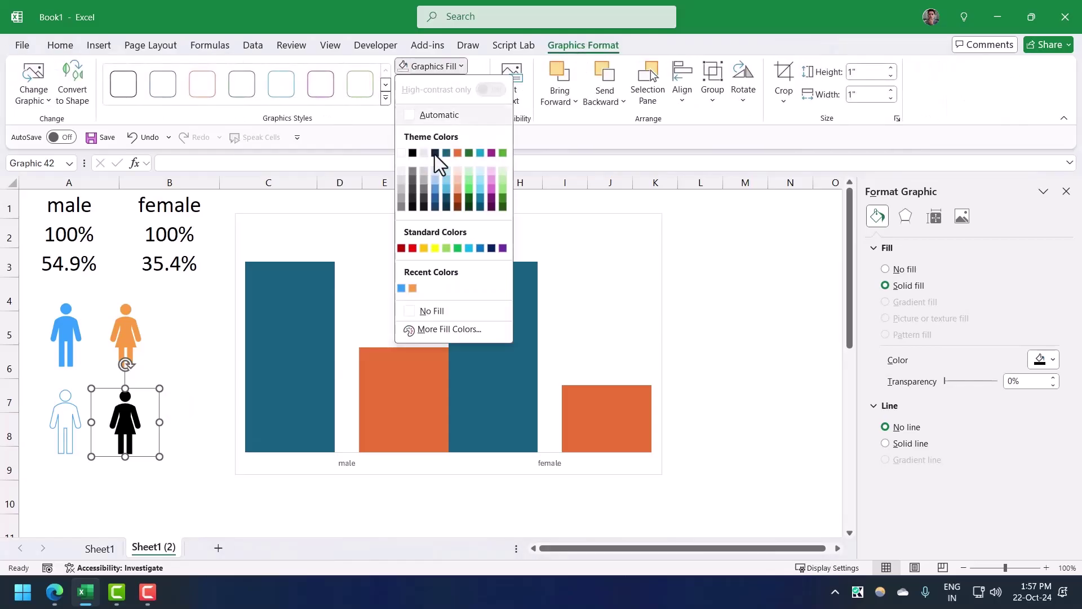
pyautogui.click(432, 310)
pyautogui.click(475, 84)
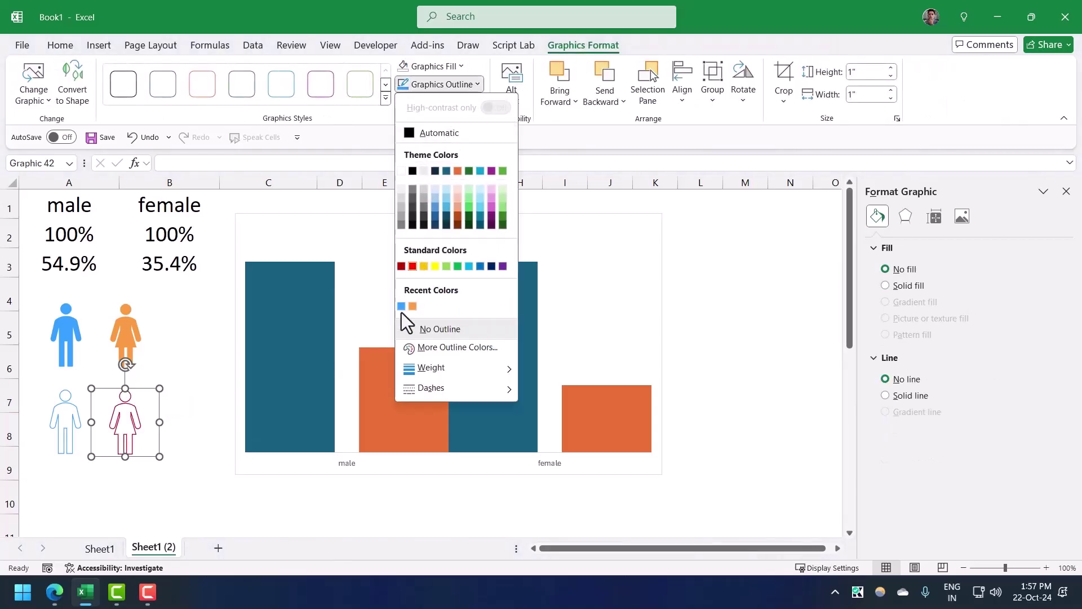
pyautogui.click(412, 306)
pyautogui.click(172, 477)
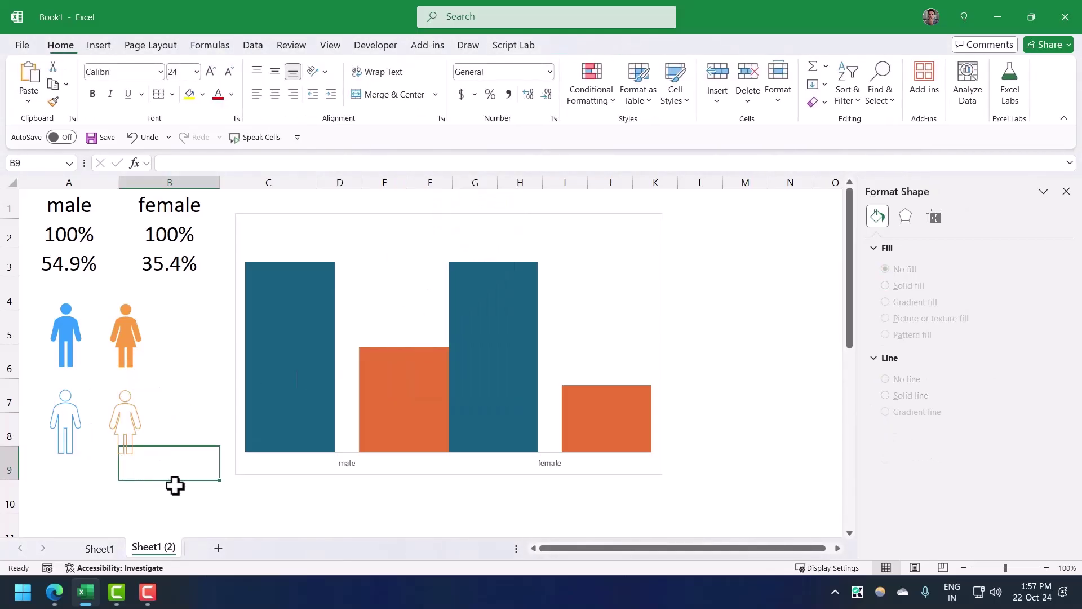
pyautogui.click(215, 498)
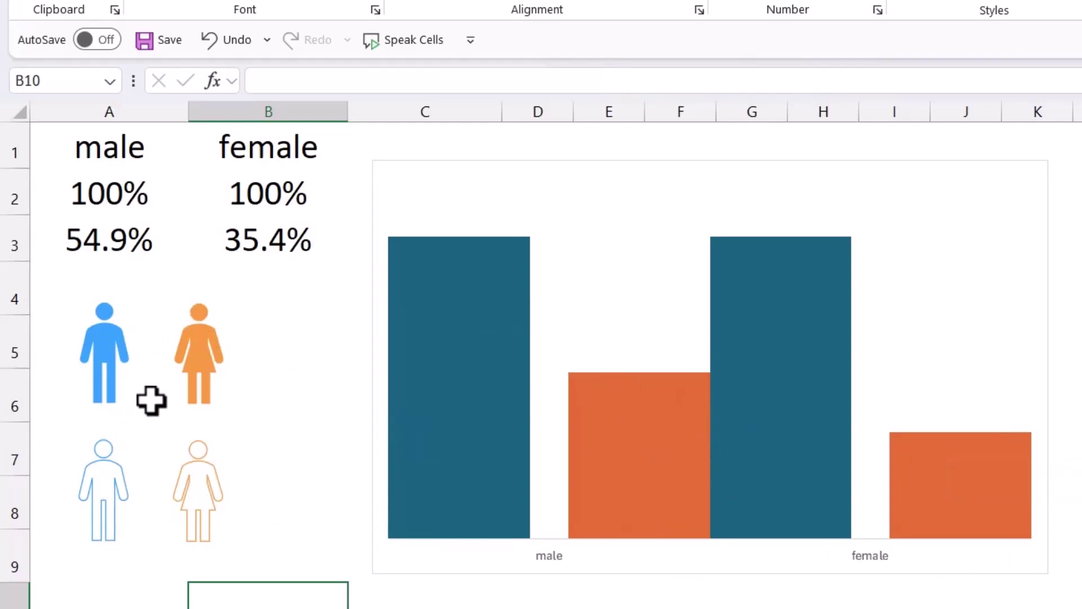
pyautogui.click(111, 523)
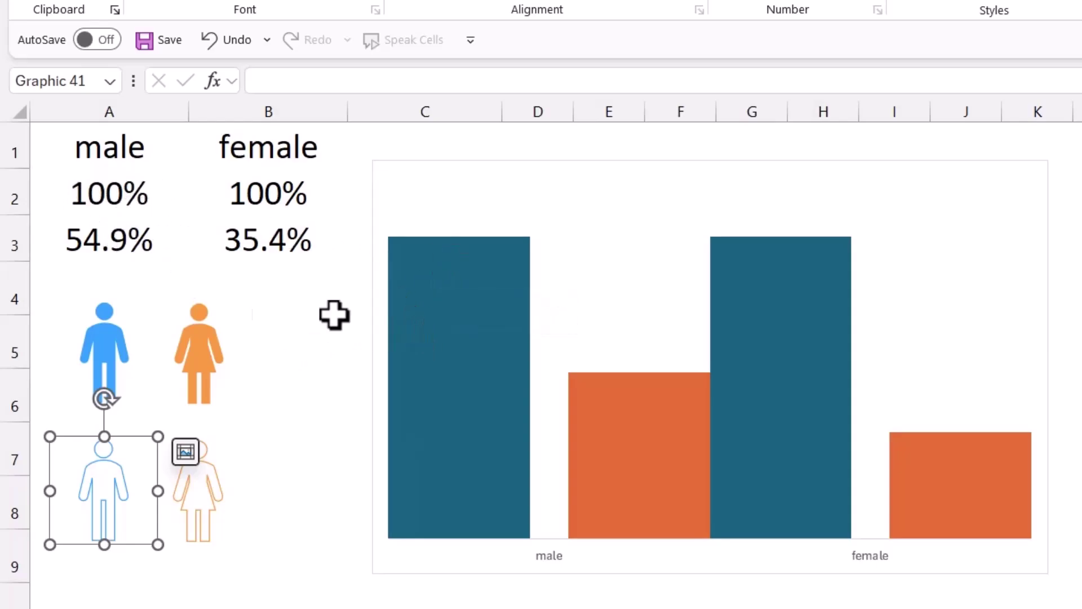
pyautogui.click(95, 345)
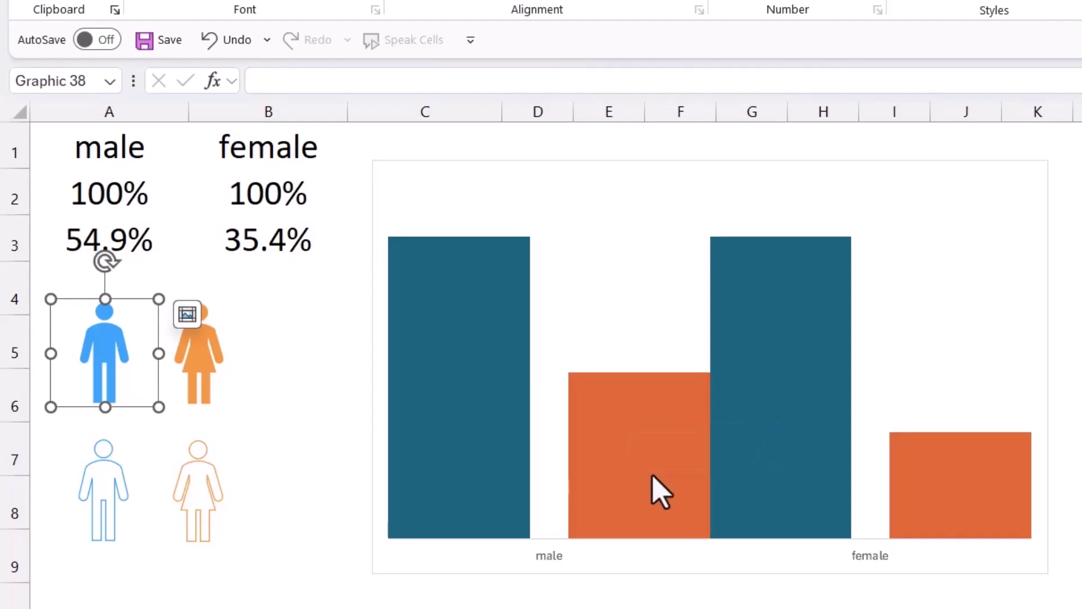
pyautogui.moveTo(653, 477)
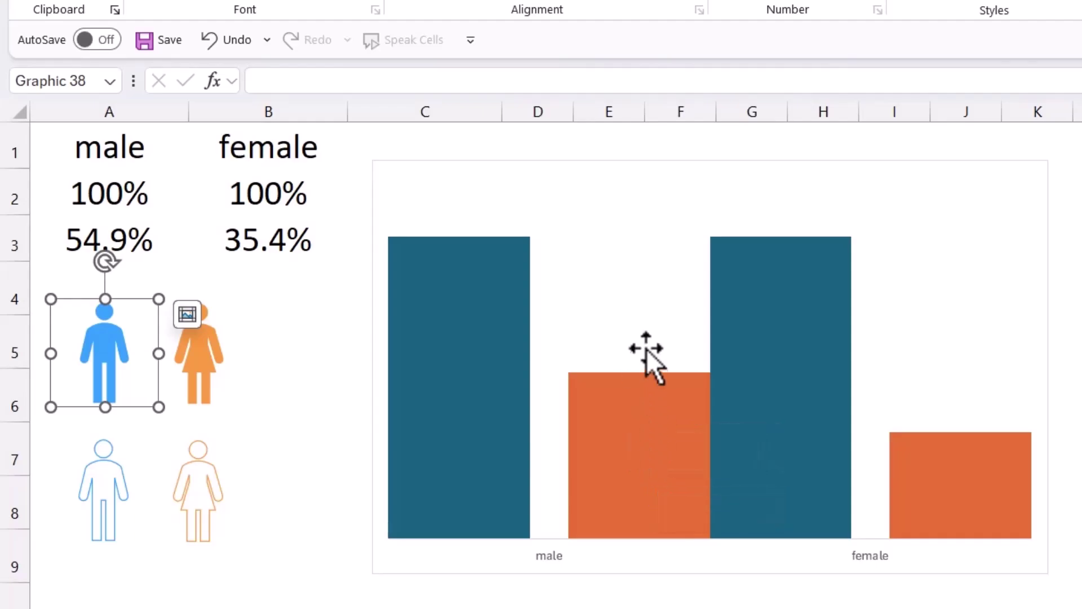
pyautogui.moveTo(650, 421)
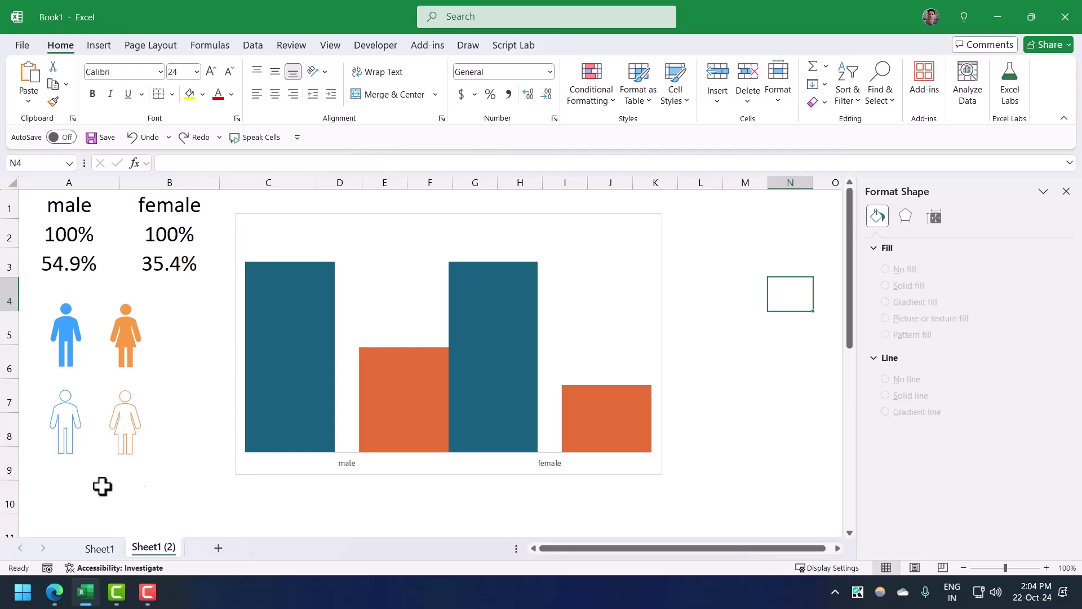
# Fill the male 100% column with the copied outline man icon, set to Stack and Scale with.
pyautogui.click(67, 423)
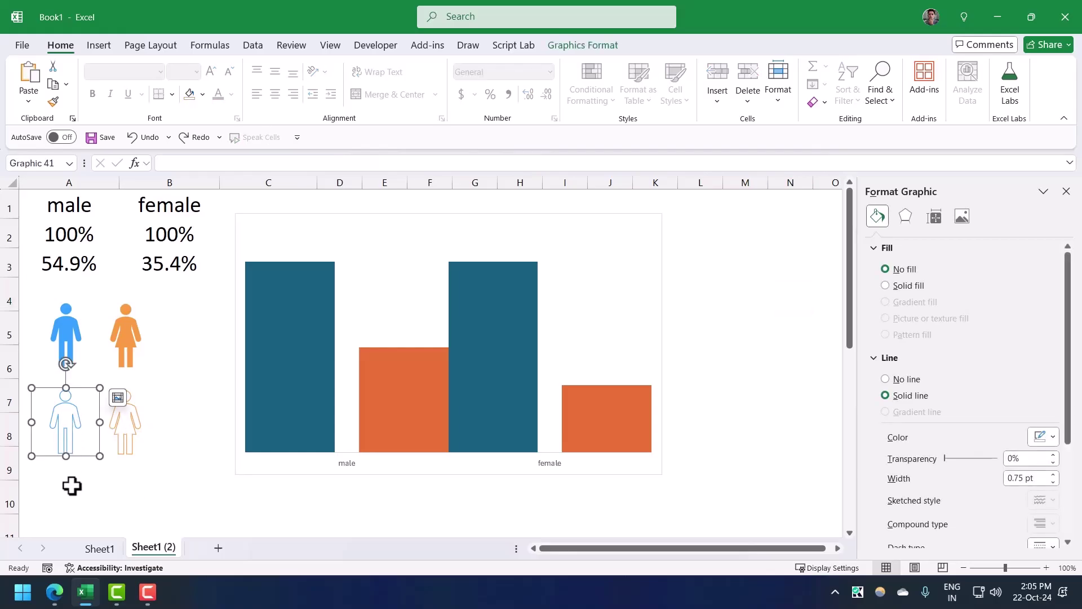
pyautogui.click(313, 269)
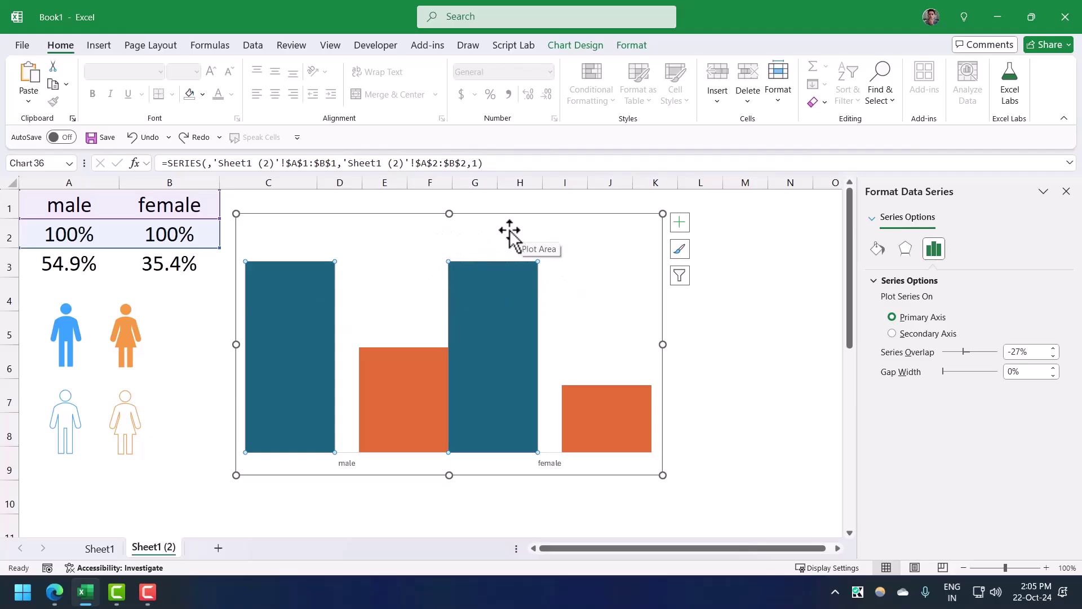
pyautogui.click(305, 282)
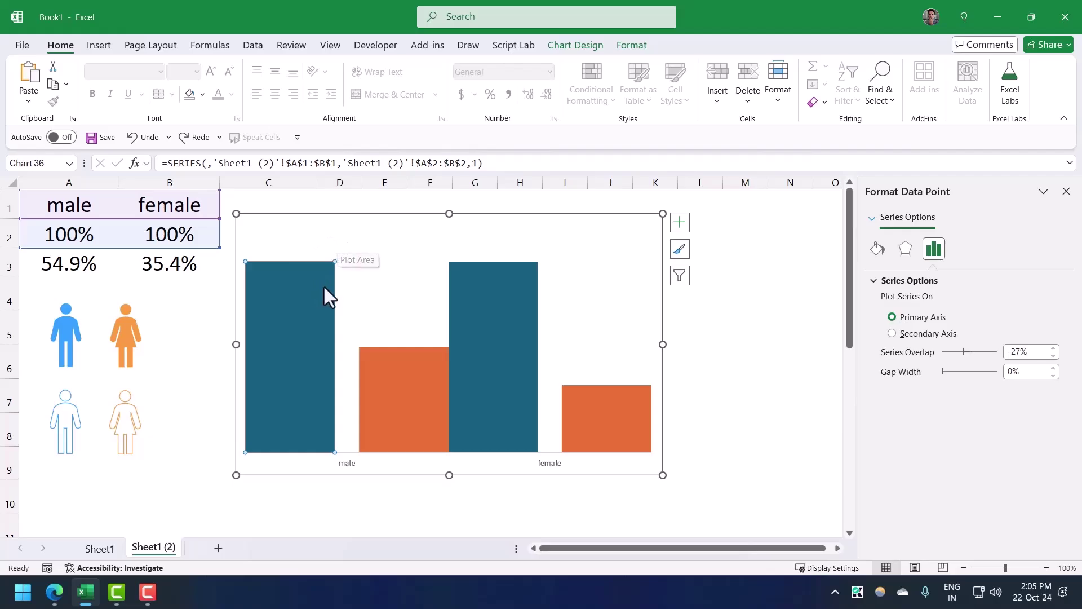
pyautogui.click(877, 249)
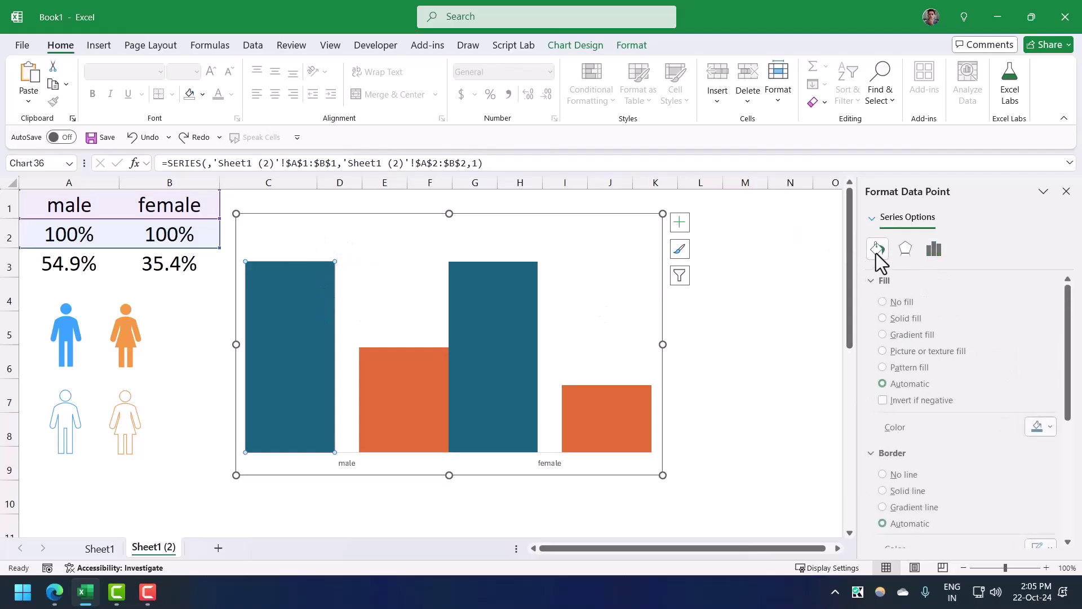
pyautogui.click(884, 352)
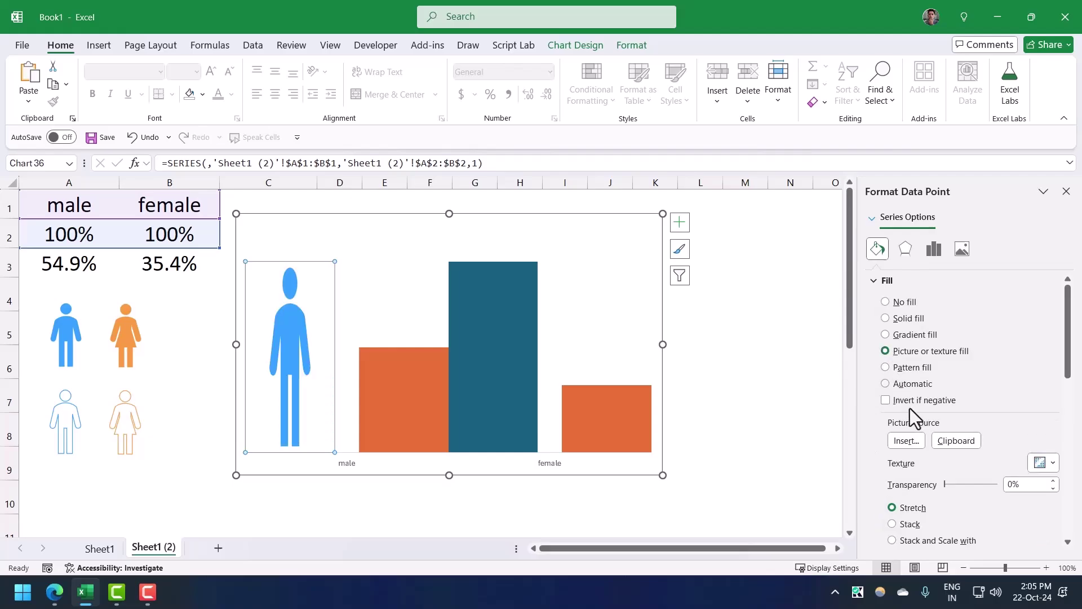
pyautogui.click(963, 446)
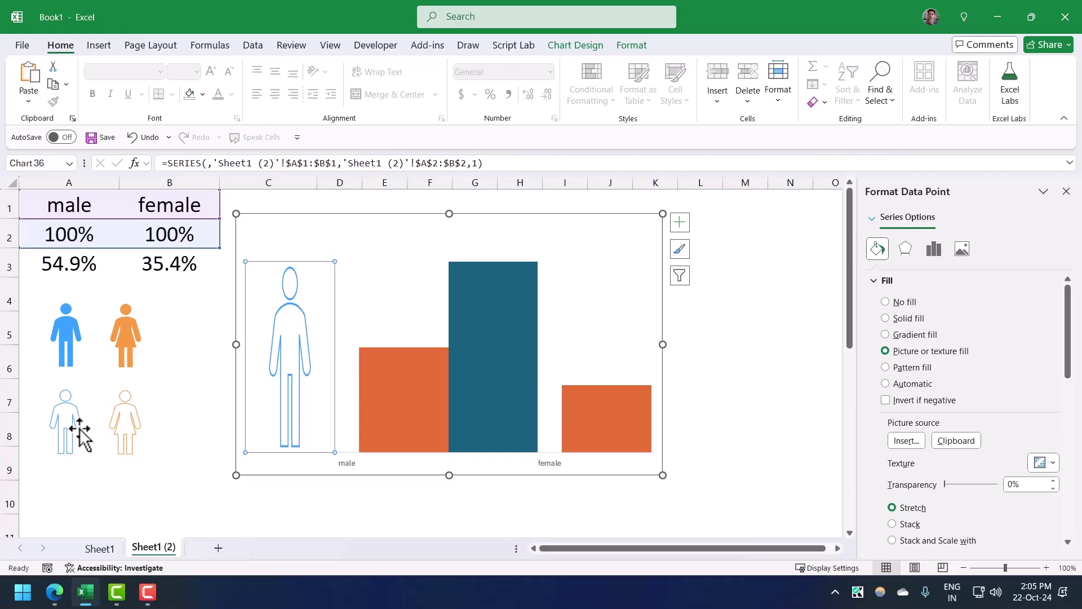
pyautogui.scroll(-1, 944, 511)
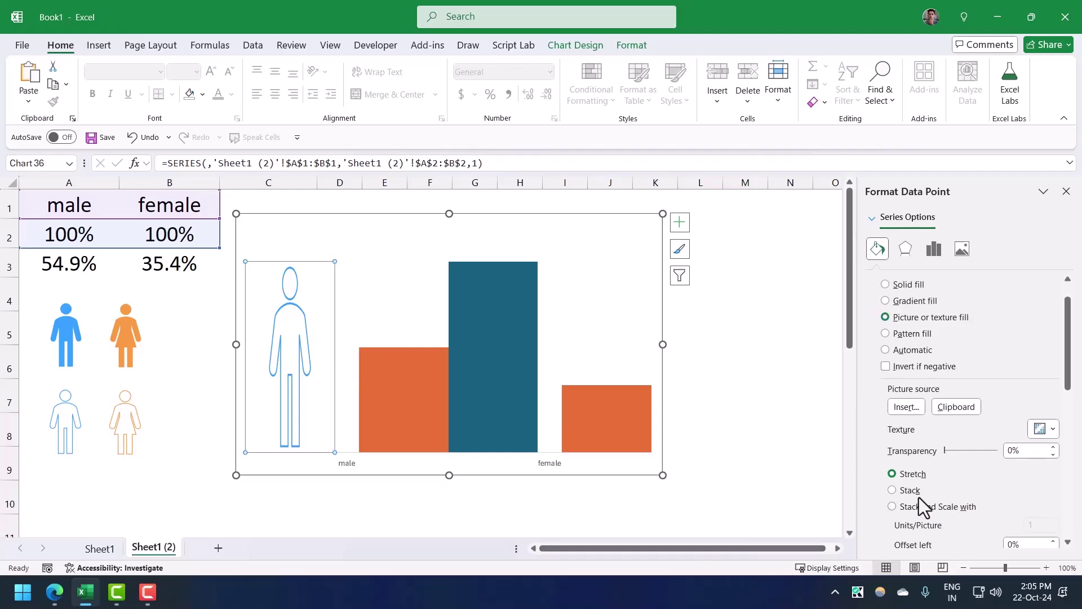
pyautogui.click(891, 507)
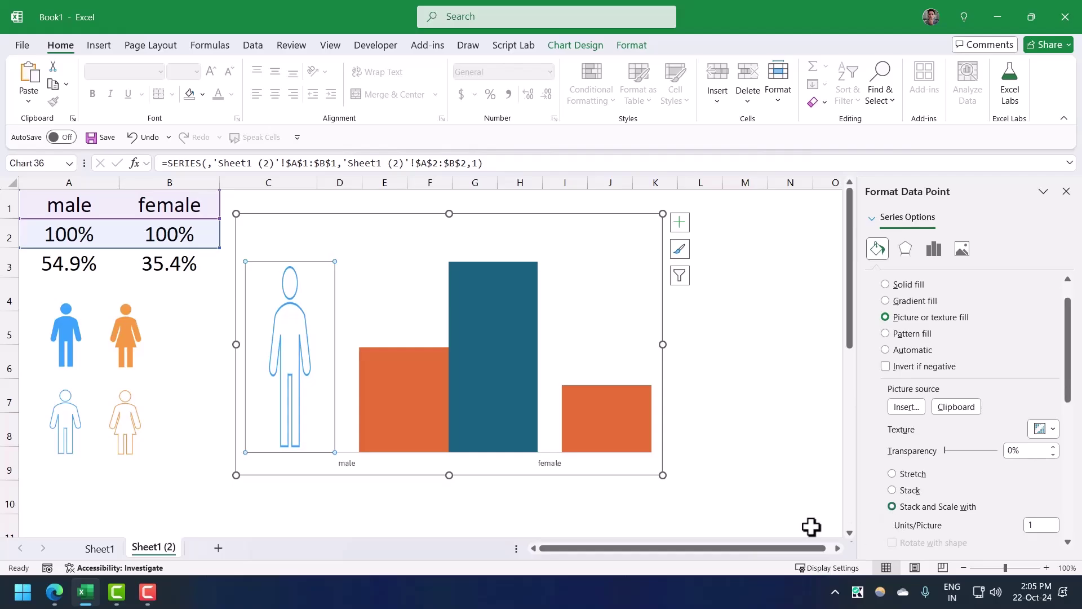
# Fill the male 54.9% column with the copied solid blue man icon, set to Stack and Scale with.
pyautogui.click(78, 350)
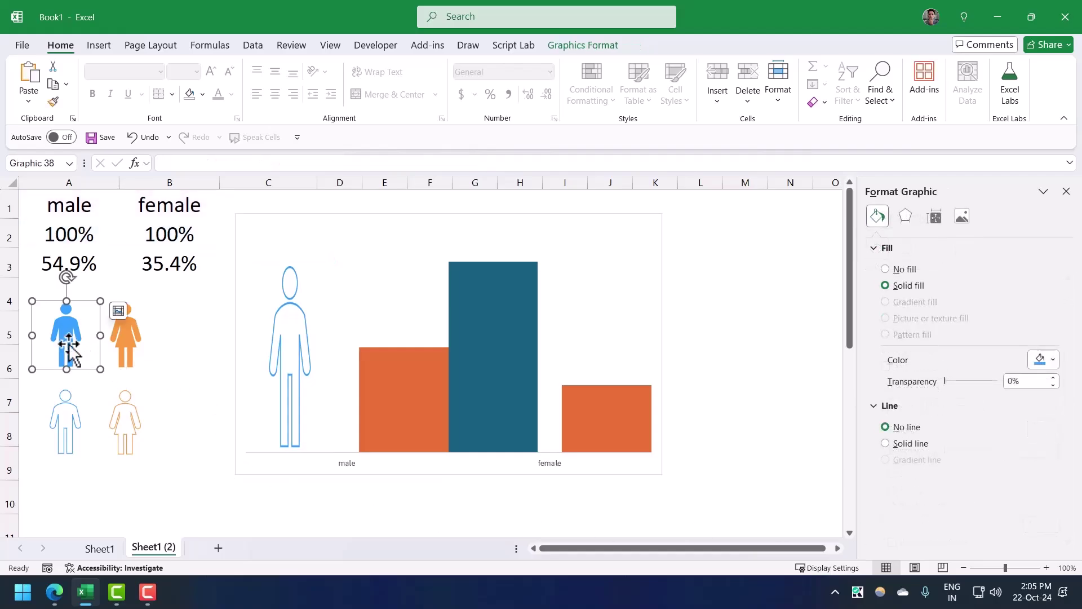
pyautogui.click(448, 375)
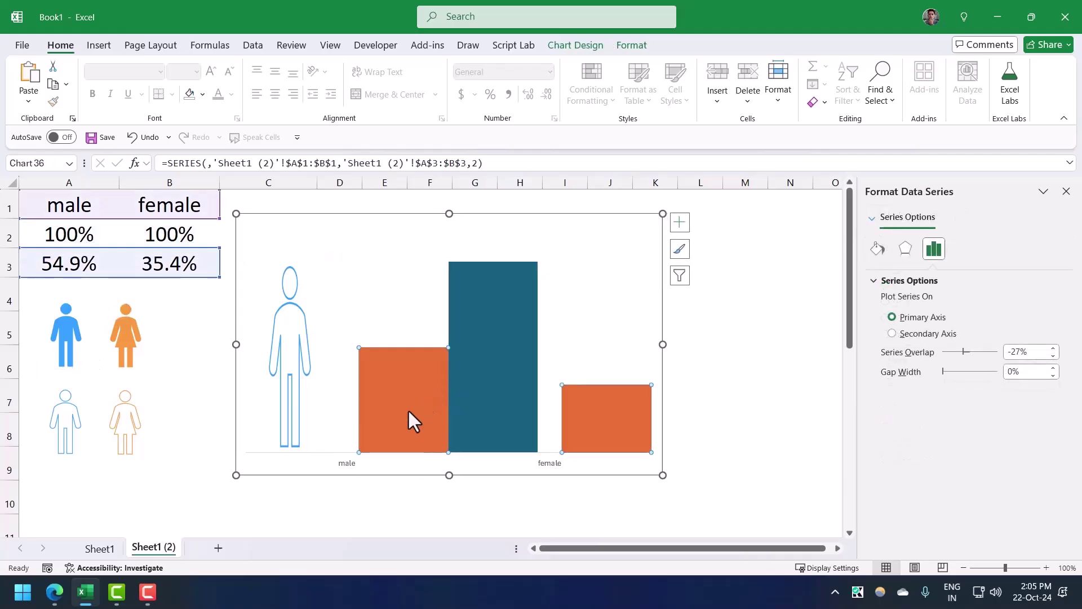
pyautogui.click(407, 408)
pyautogui.click(878, 249)
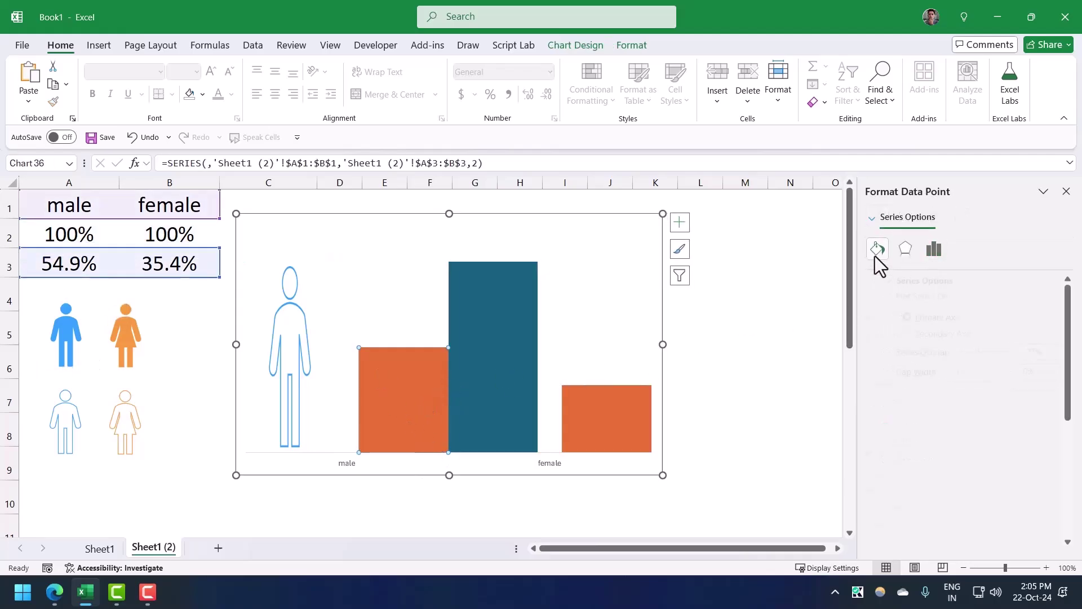
pyautogui.click(885, 350)
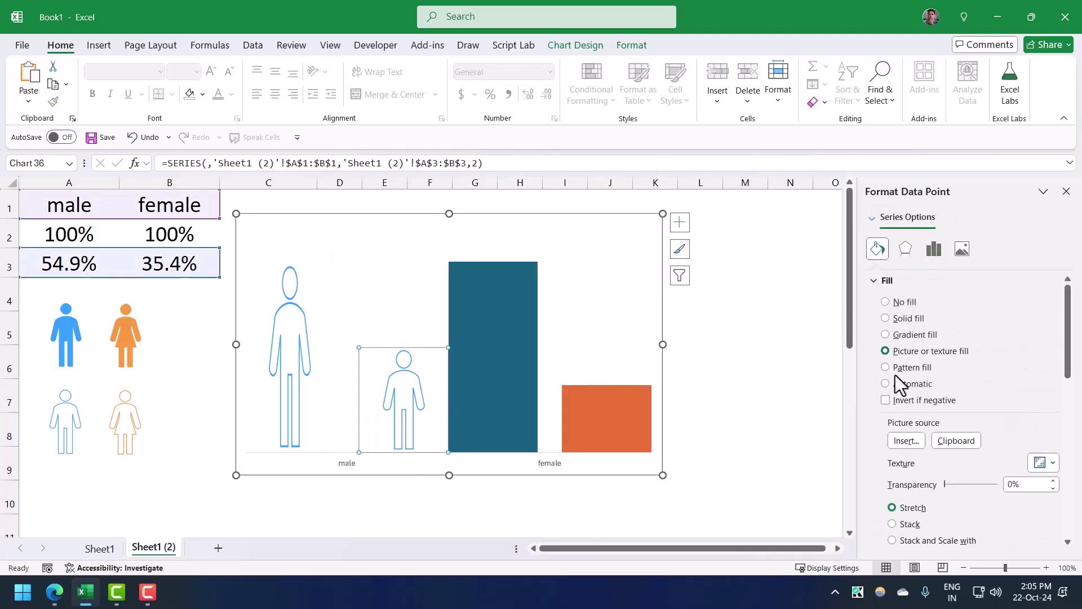
pyautogui.click(970, 446)
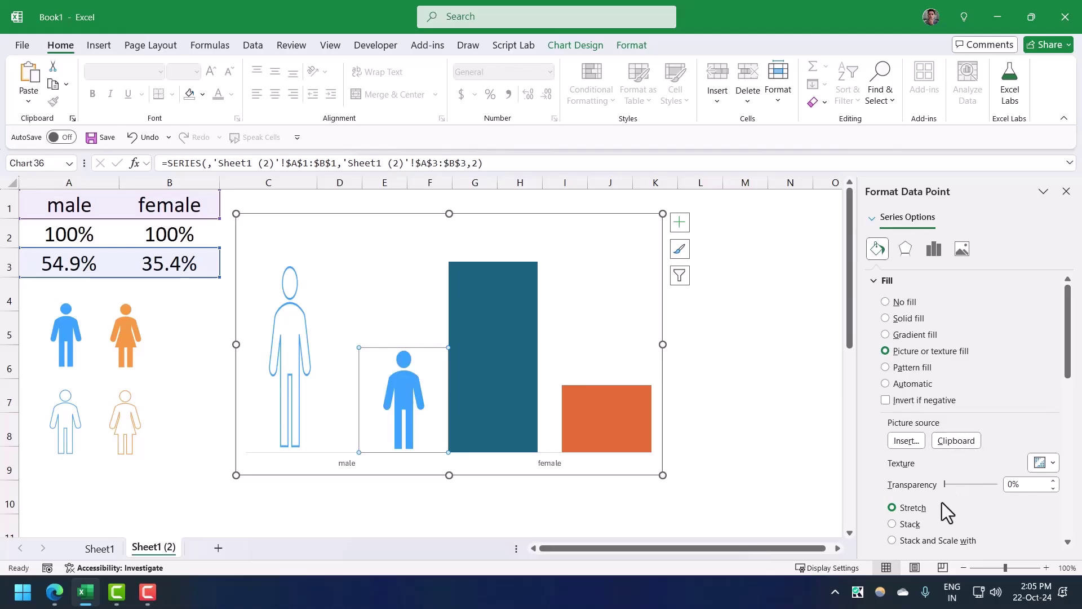
pyautogui.click(896, 541)
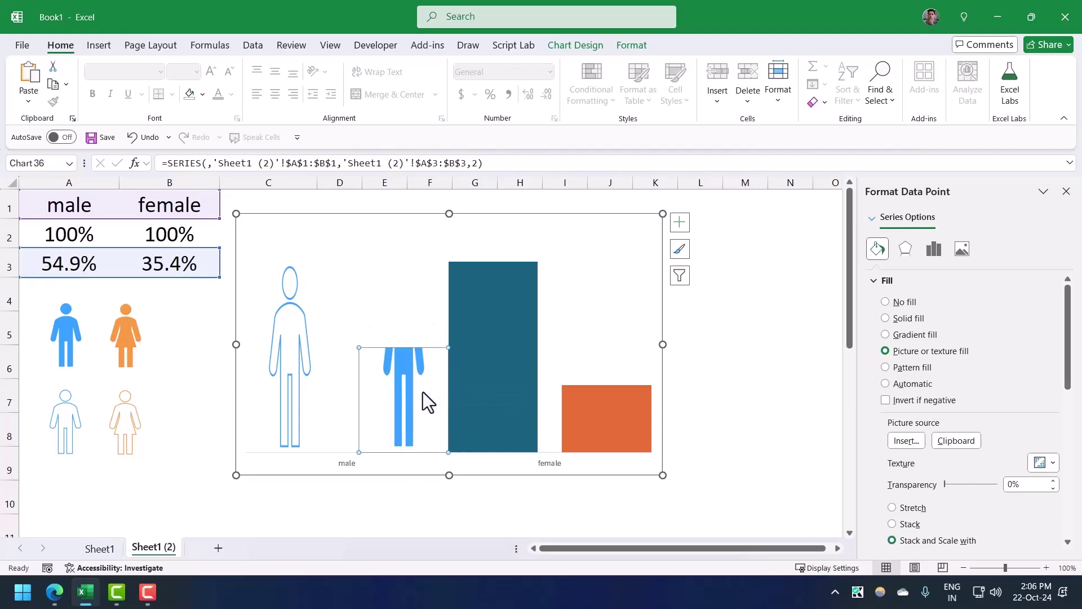
pyautogui.moveTo(411, 389)
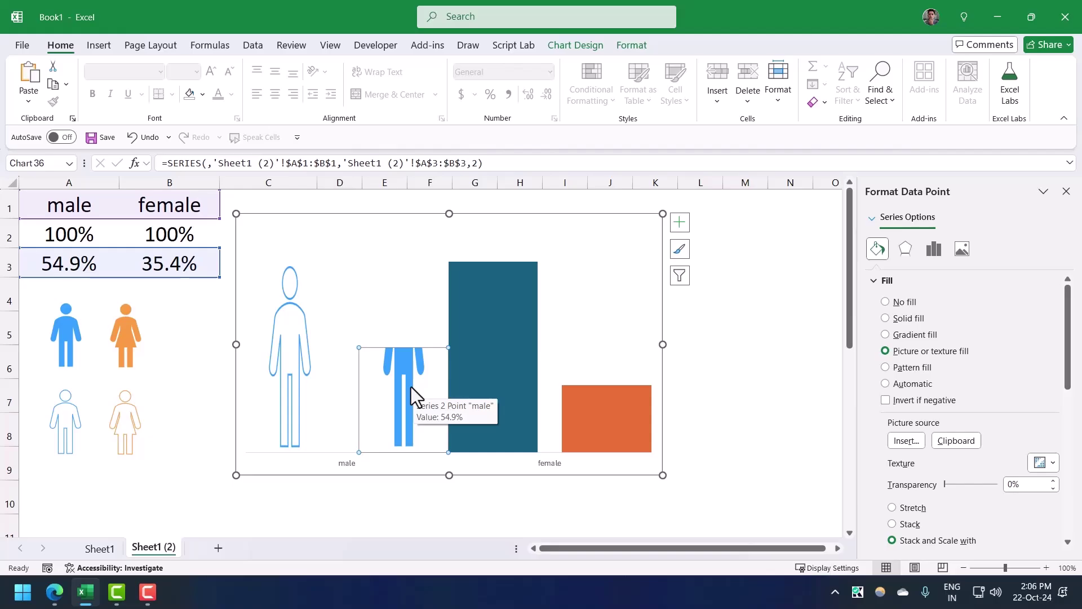
# Fill the female 100% column with the copied outline woman icon, set to Stack and Scale with.
pyautogui.click(129, 445)
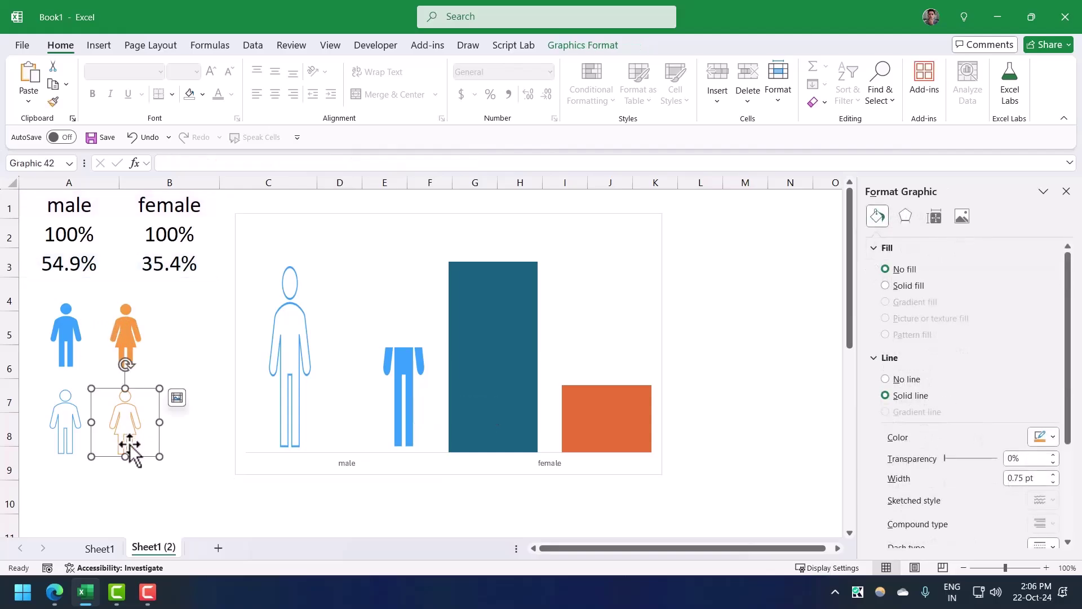
pyautogui.click(488, 358)
pyautogui.click(489, 339)
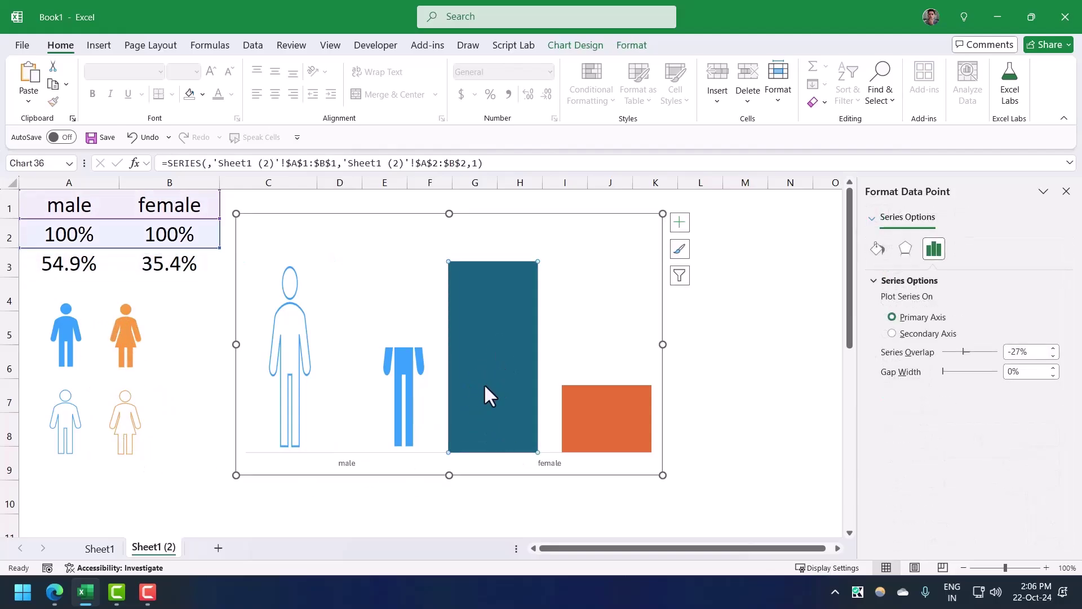
pyautogui.click(877, 248)
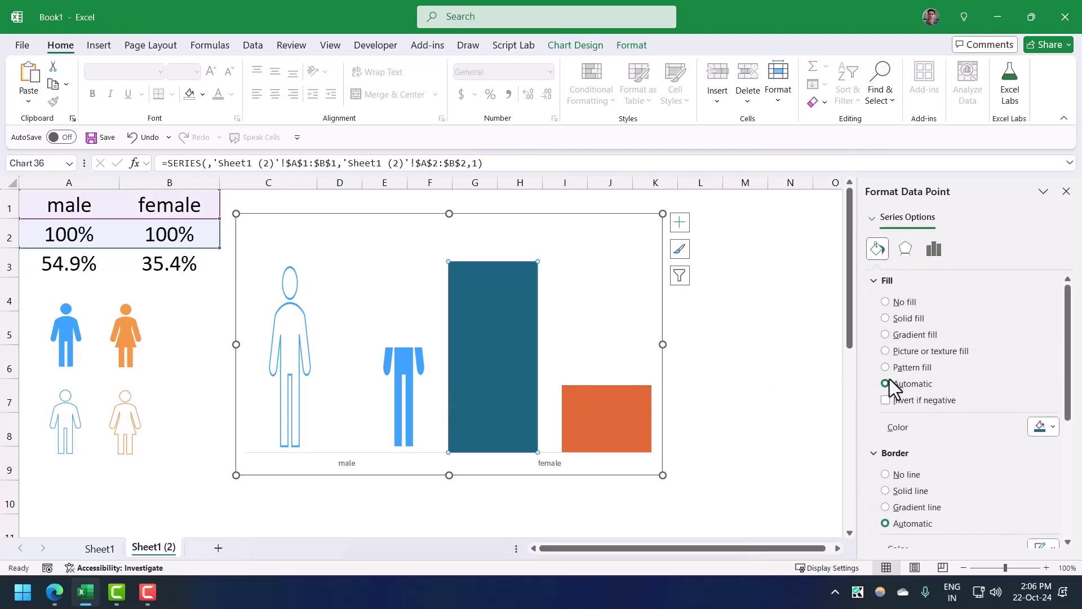
pyautogui.click(885, 351)
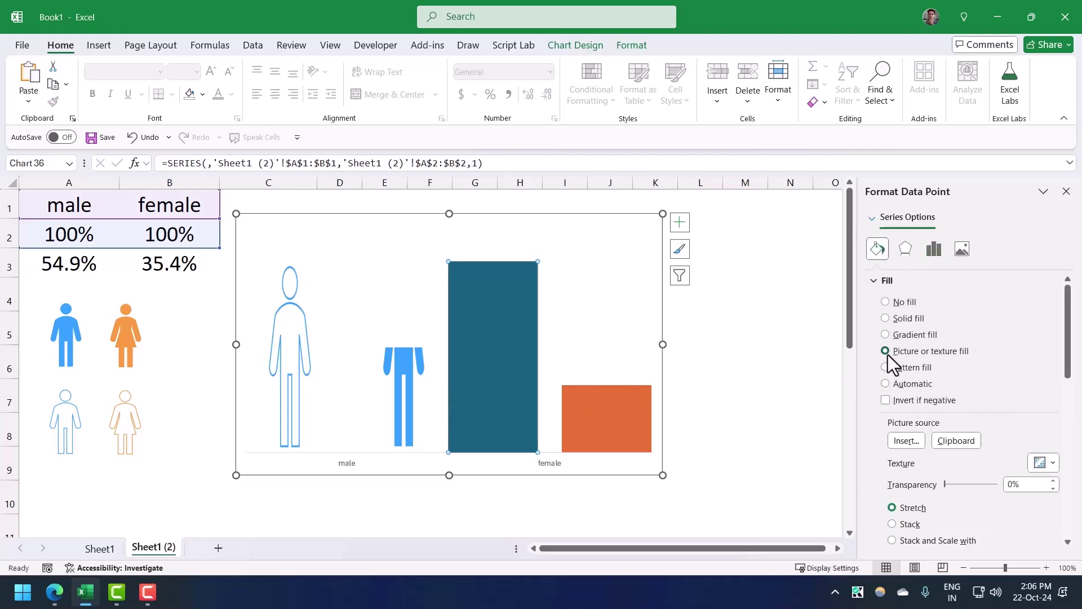
pyautogui.click(953, 443)
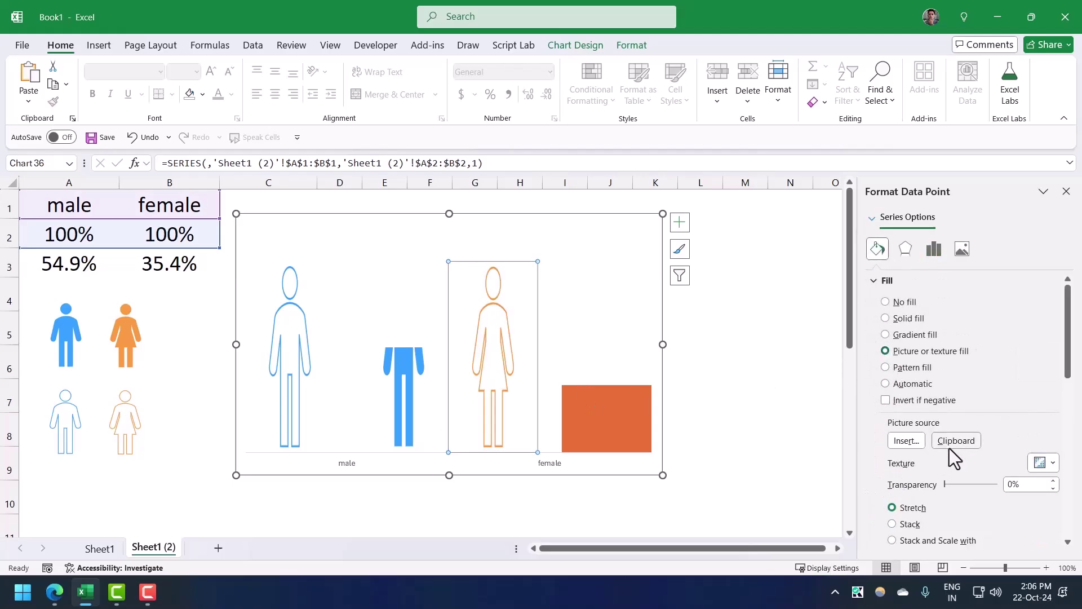
pyautogui.click(910, 542)
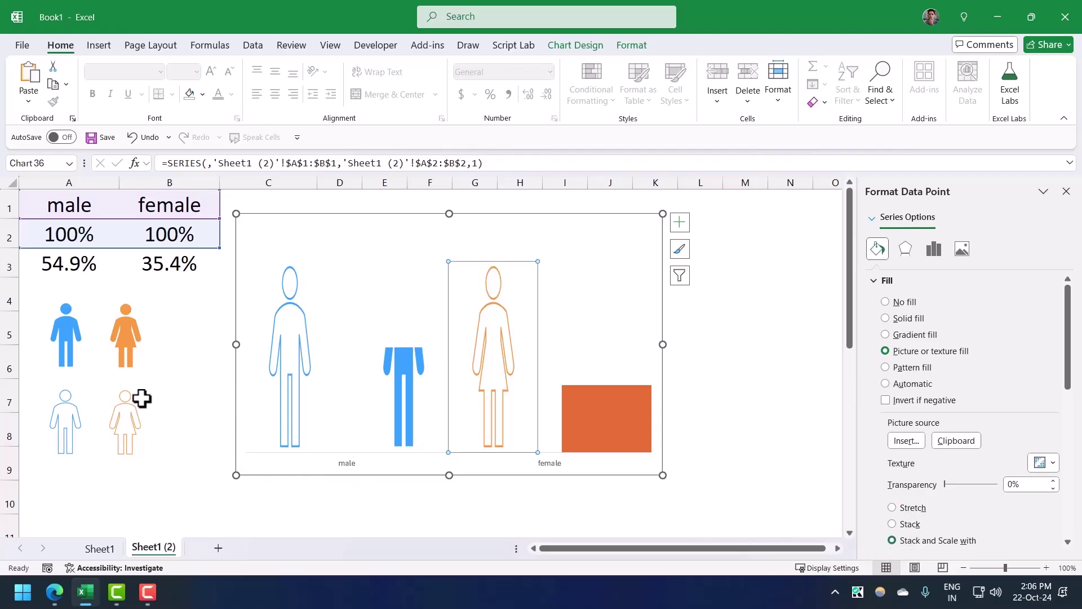
# Fill the female 35.4% column with the copied solid orange woman icon, set to Stack and Scale with.
pyautogui.click(128, 423)
pyautogui.click(134, 333)
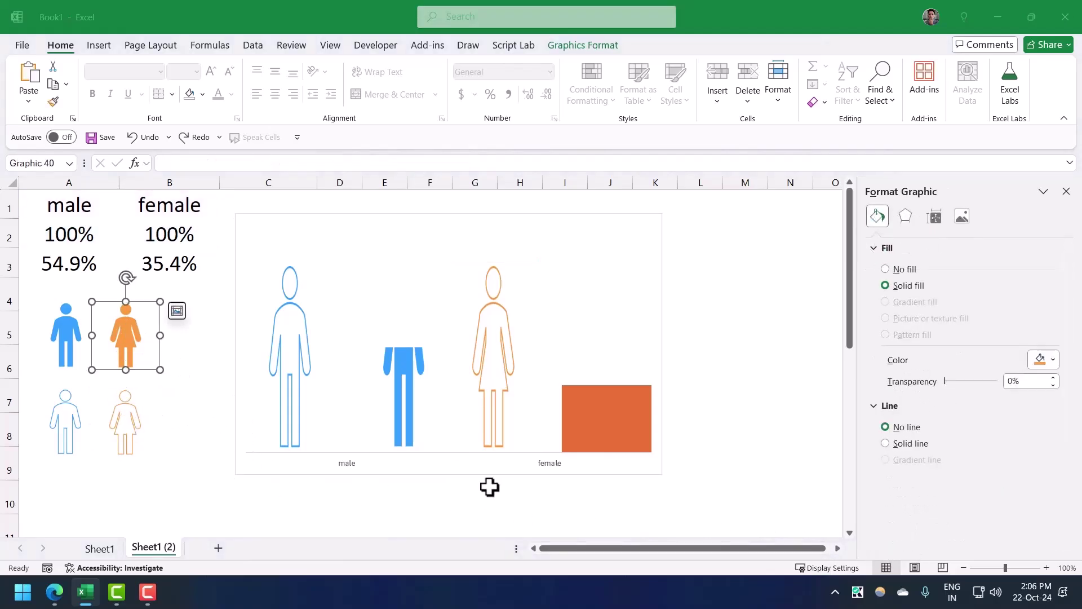
pyautogui.click(586, 409)
pyautogui.click(593, 415)
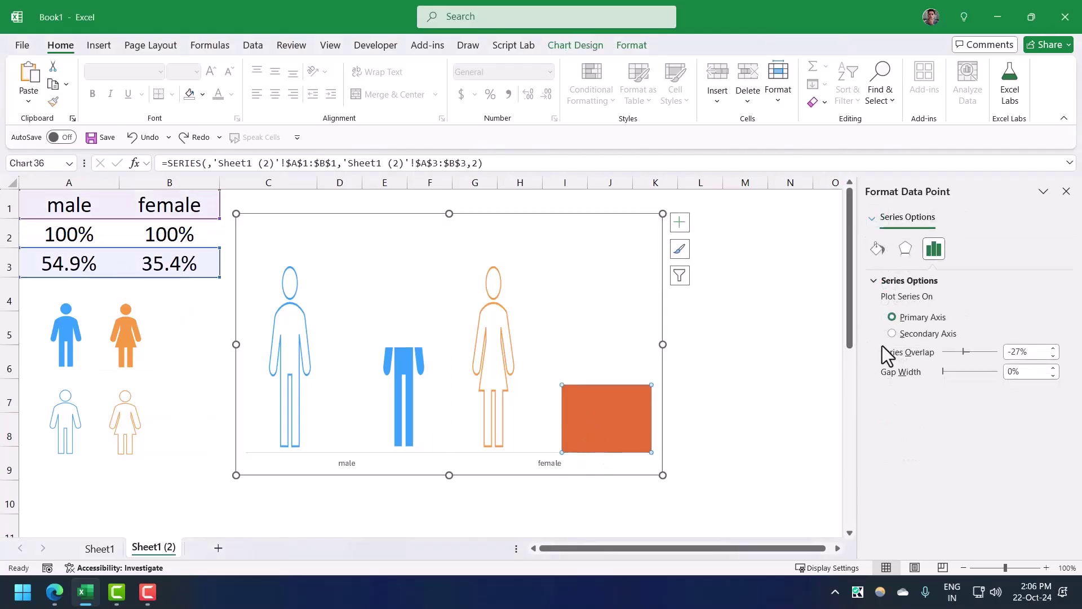
pyautogui.click(877, 253)
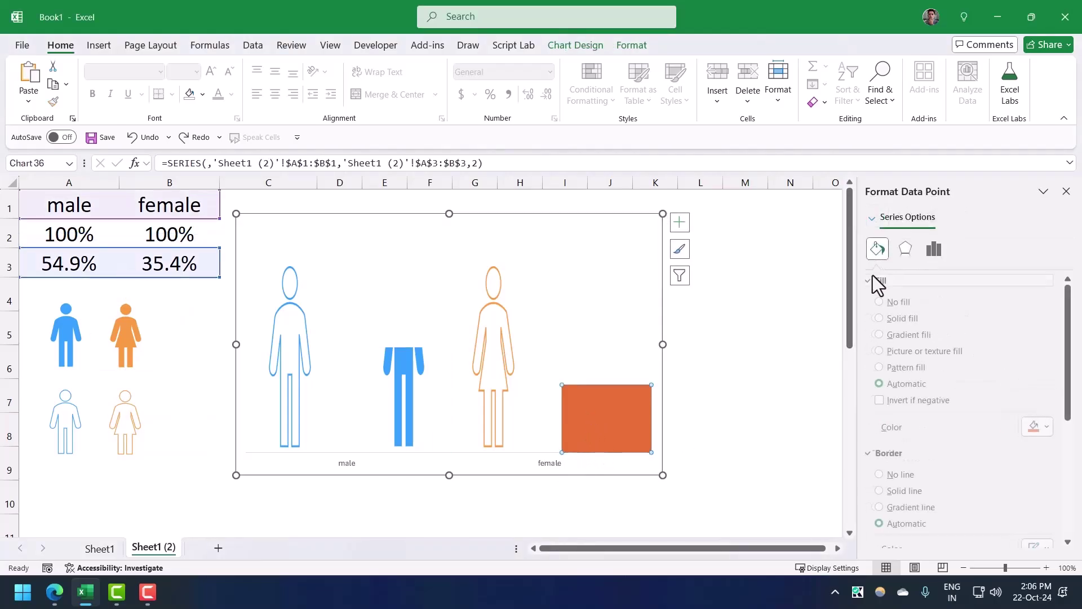
pyautogui.click(886, 352)
pyautogui.click(952, 443)
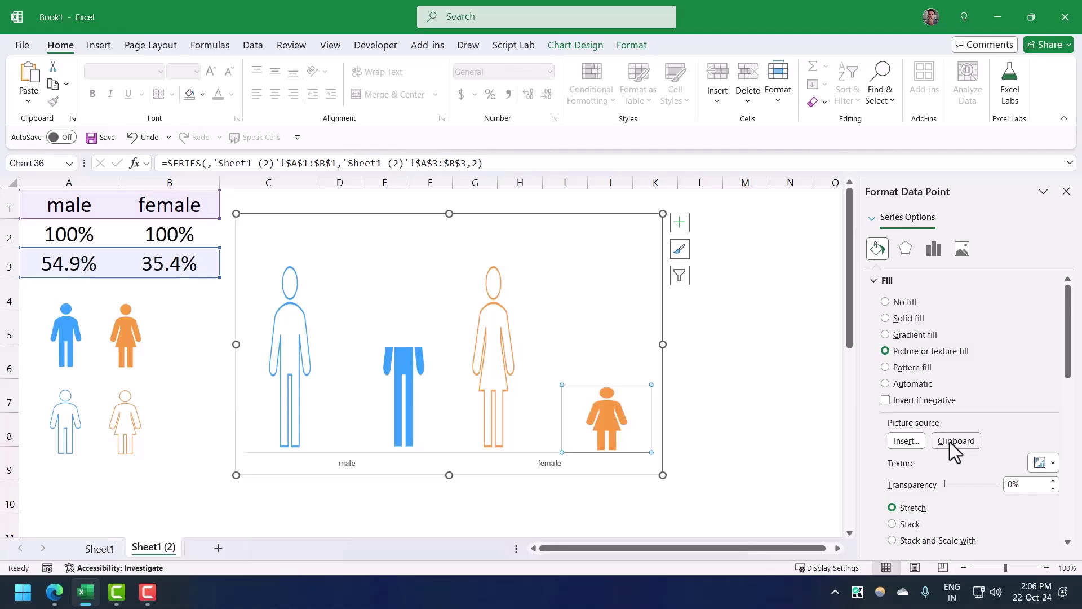
pyautogui.click(893, 542)
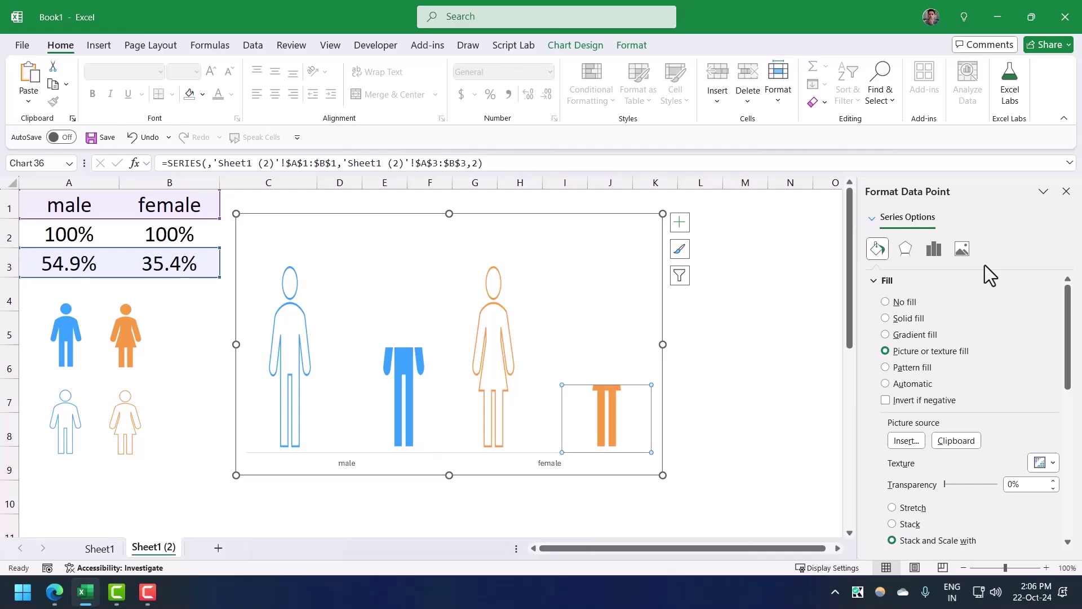
# Set the series overlap to 100% so each solid figure sits inside its outline figure.
pyautogui.click(935, 256)
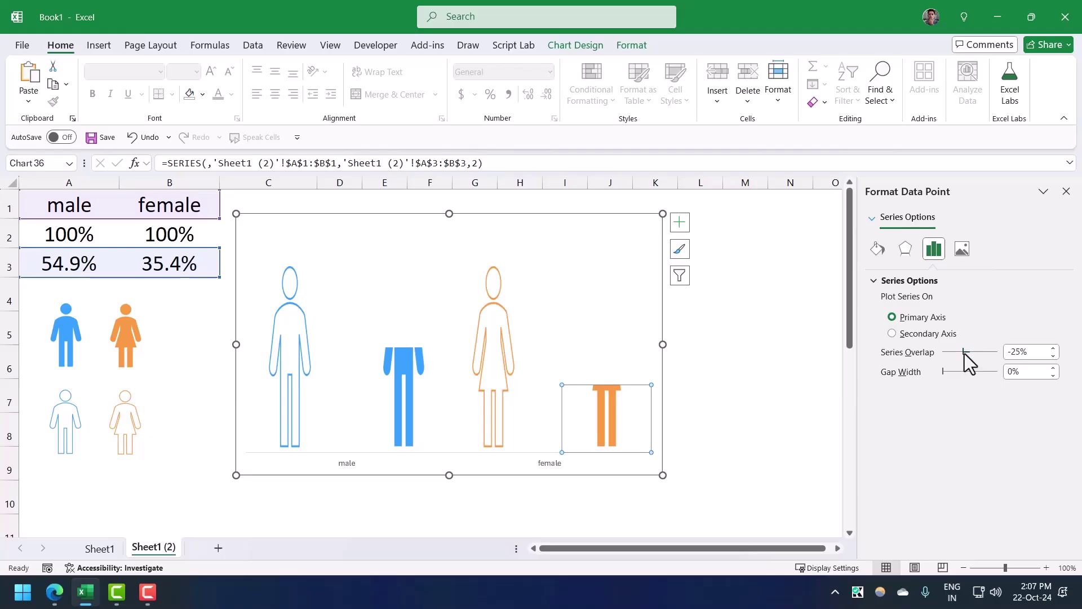
pyautogui.moveTo(964, 353); pyautogui.dragTo(976, 353)
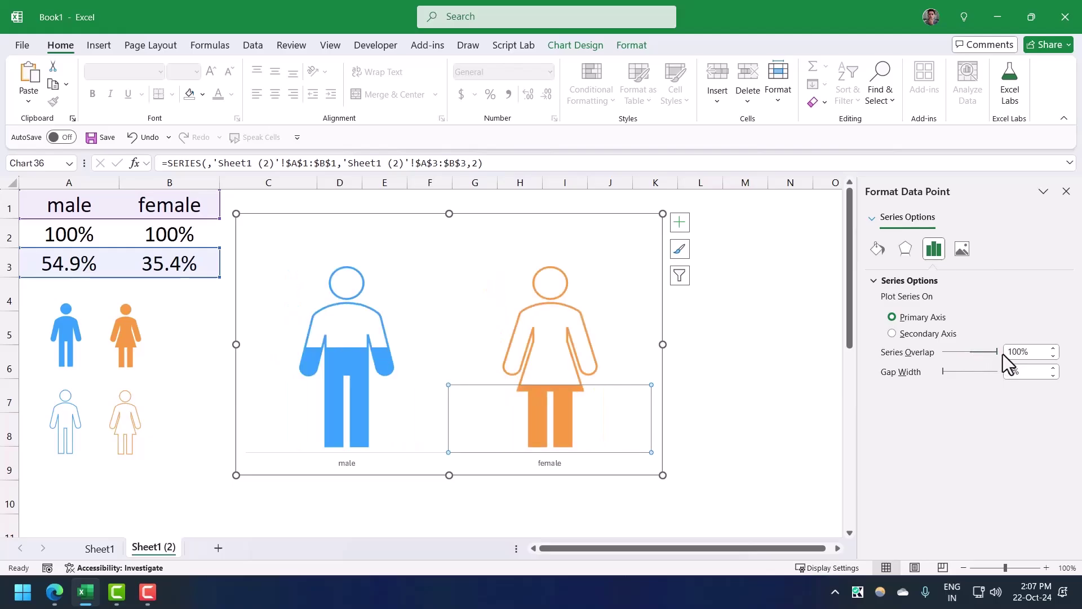
pyautogui.click(682, 462)
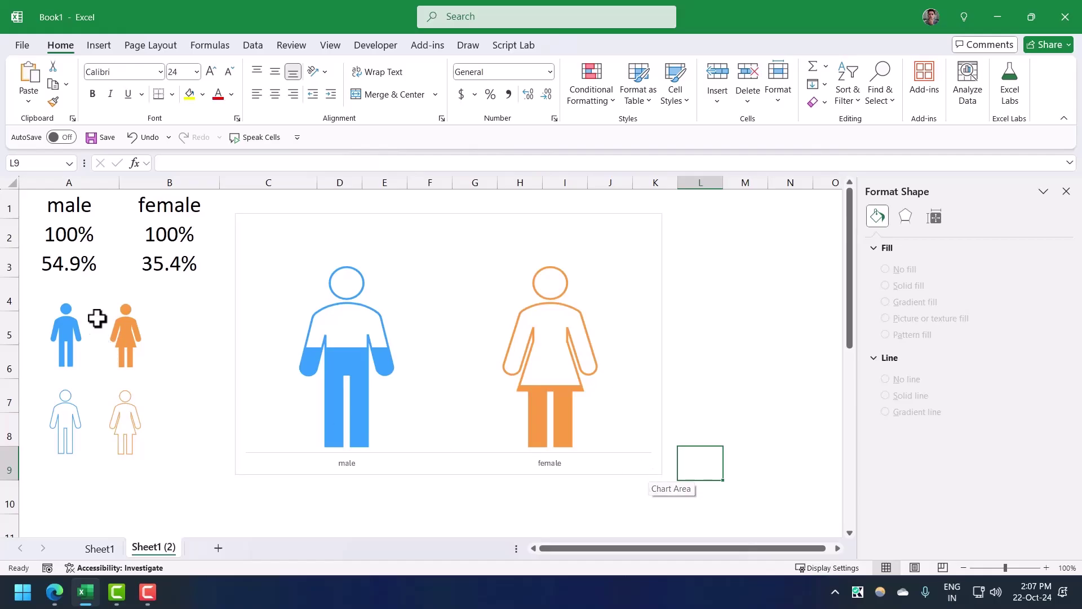
# Enter 48.9 in A3 and 65.5 in B3 as the new male and female shares.
pyautogui.click(66, 264)
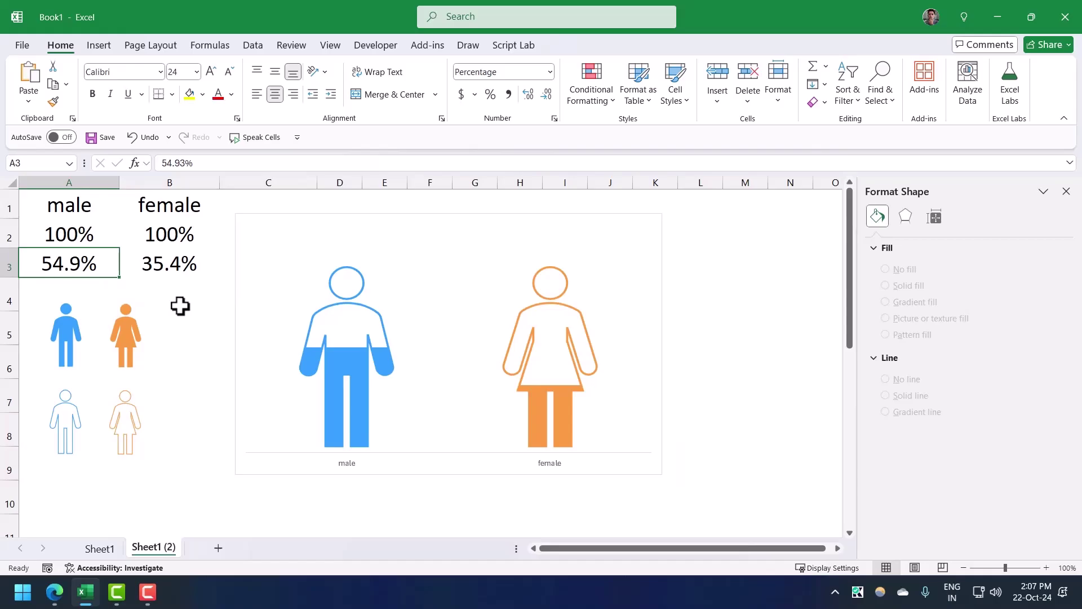
pyautogui.write('48.')
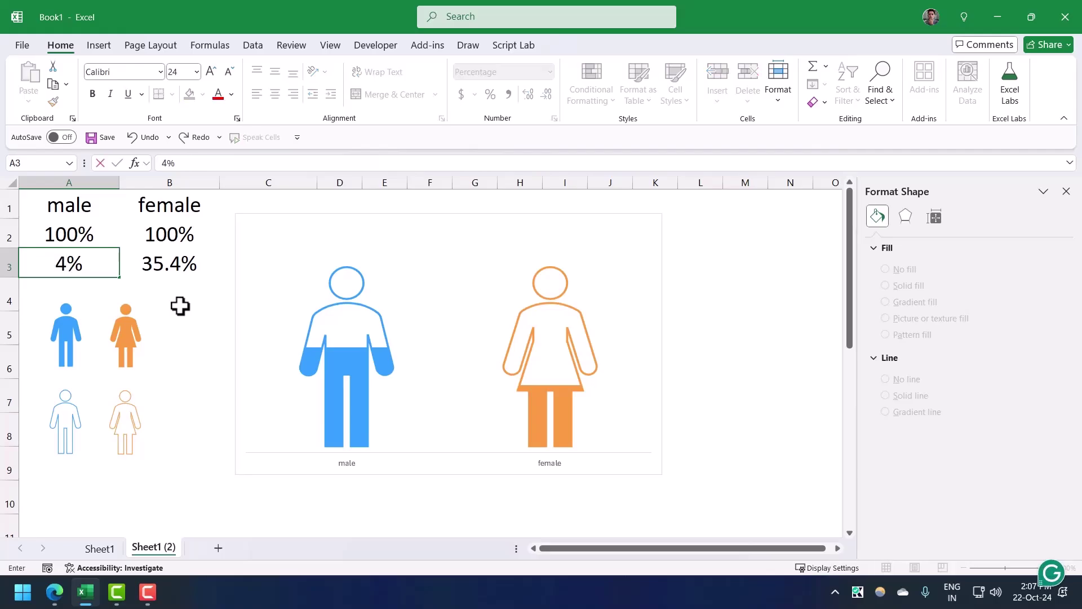
pyautogui.write('9')
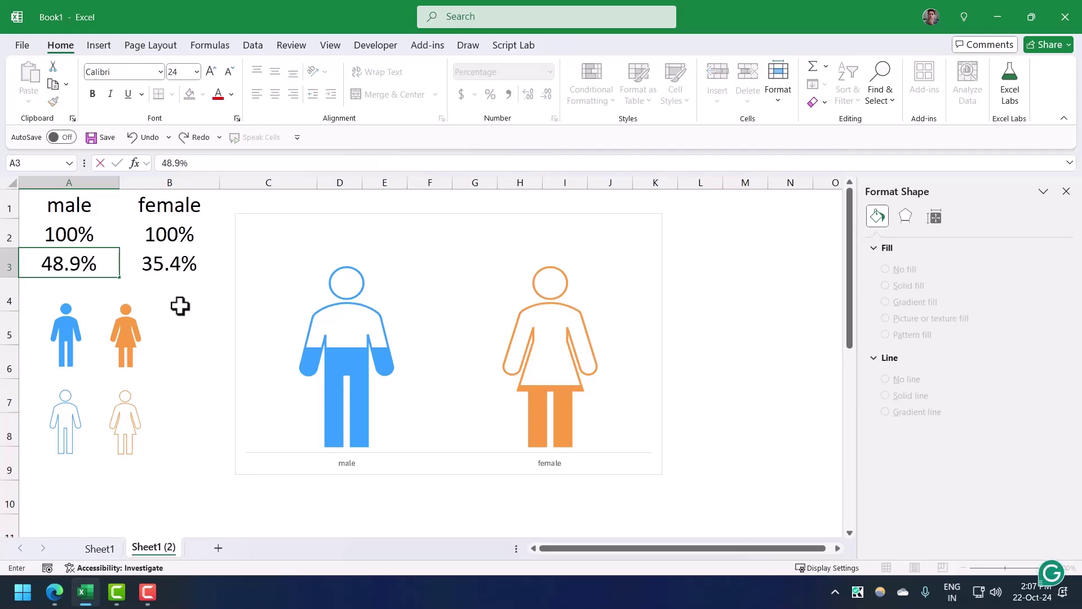
pyautogui.press('Return')
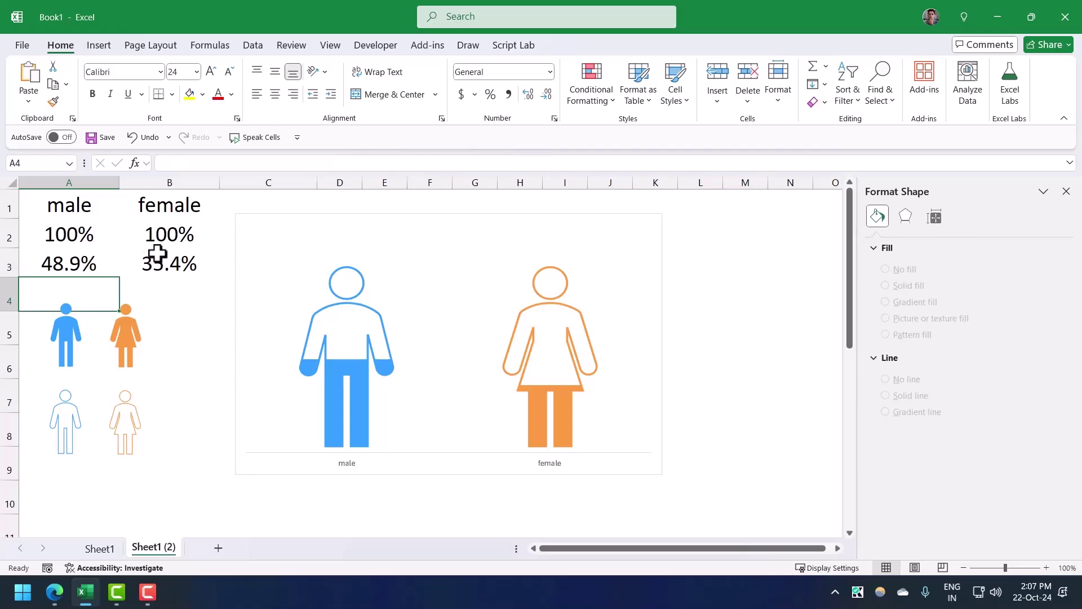
pyautogui.click(171, 266)
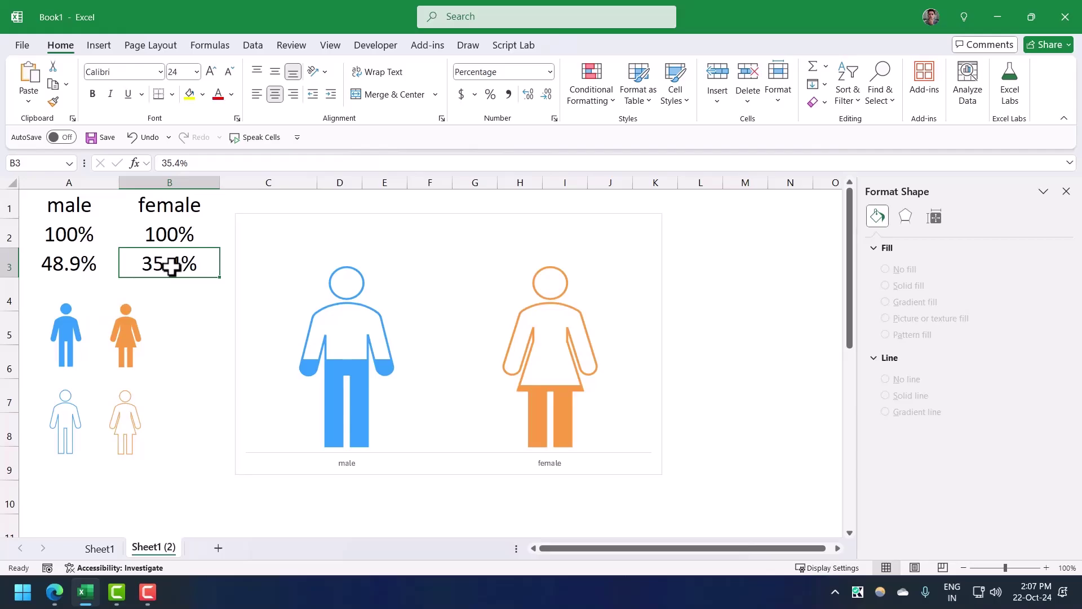
pyautogui.write('65')
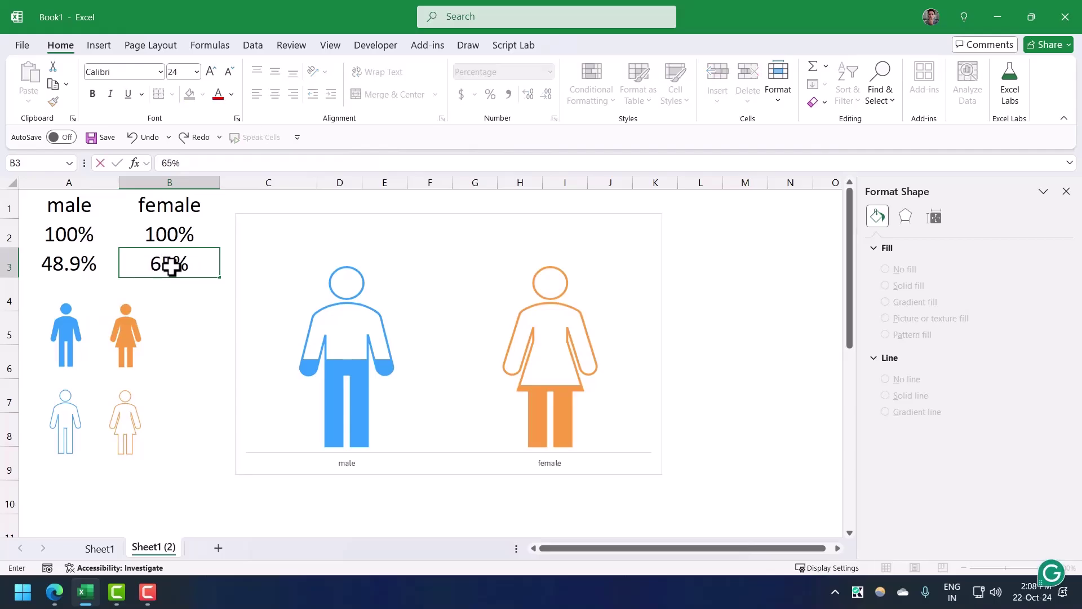
pyautogui.write('.')
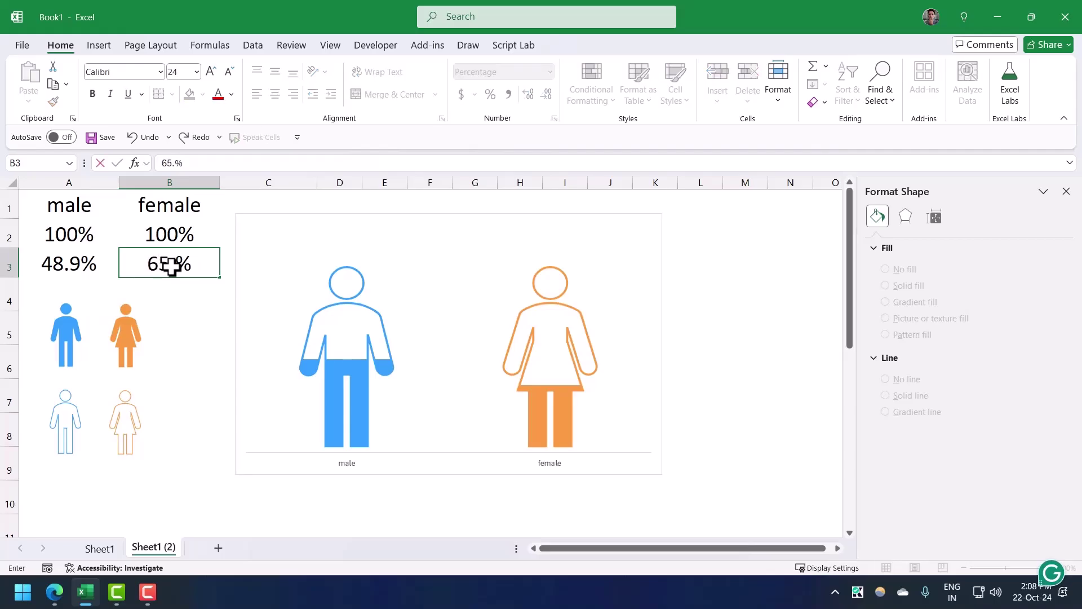
pyautogui.write('5')
pyautogui.press('Return')
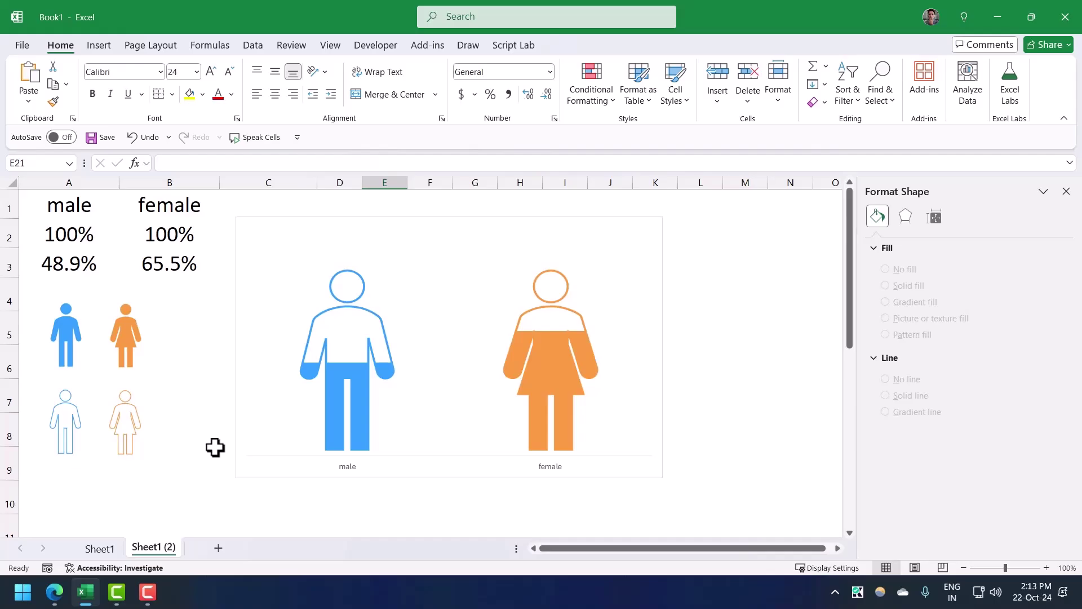
# Fill the lower chart's 48.9% male column with the blue man icon, set to Stack and Scale with.
pyautogui.click(67, 336)
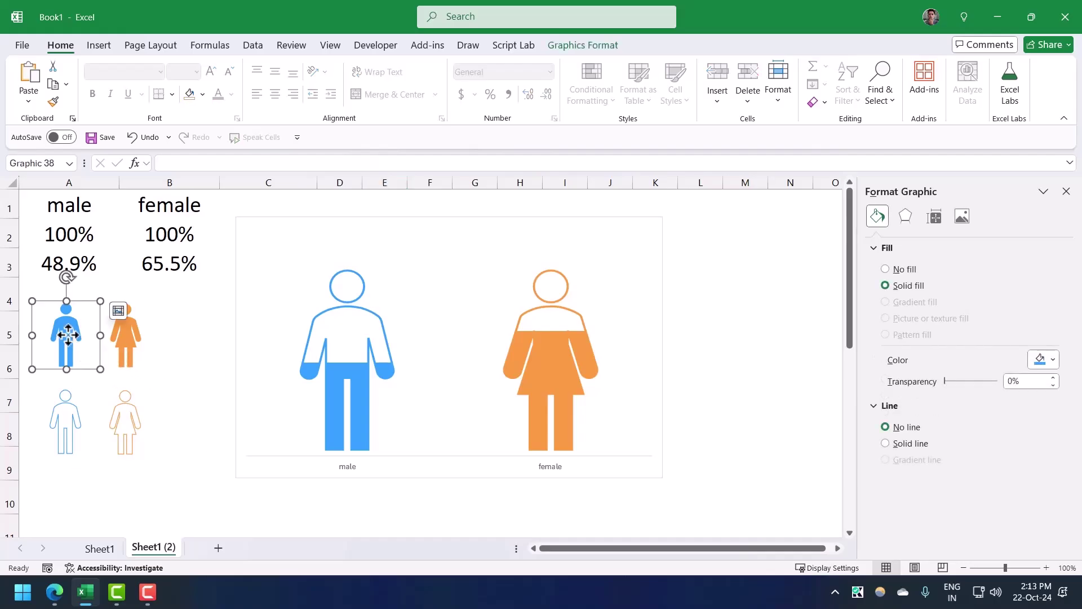
pyautogui.scroll(-6, 162, 399)
pyautogui.scroll(4, 162, 398)
pyautogui.scroll(-2, 169, 406)
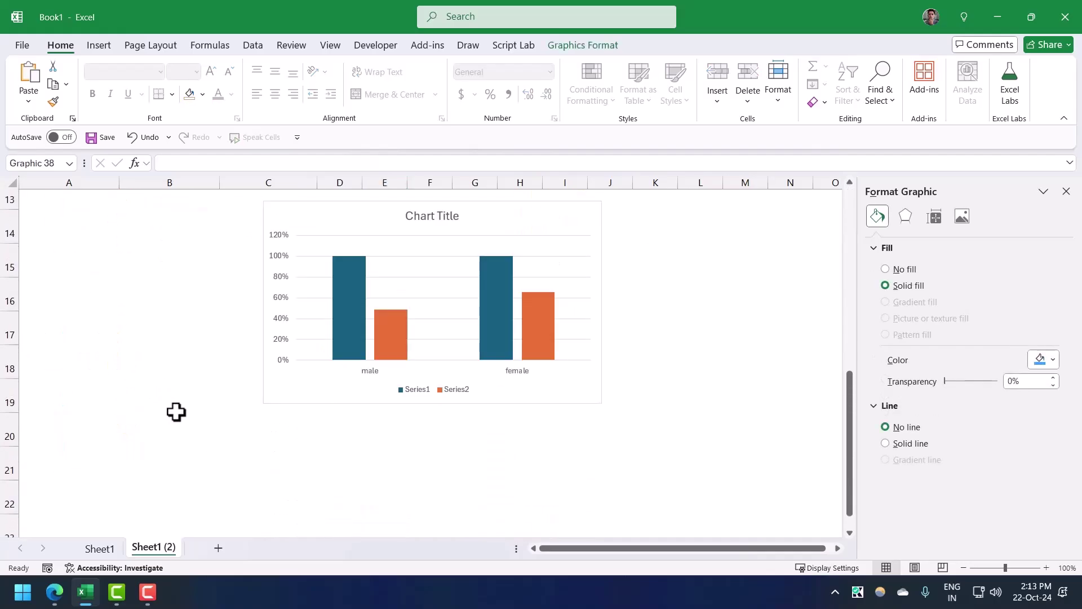
pyautogui.click(387, 353)
pyautogui.click(390, 341)
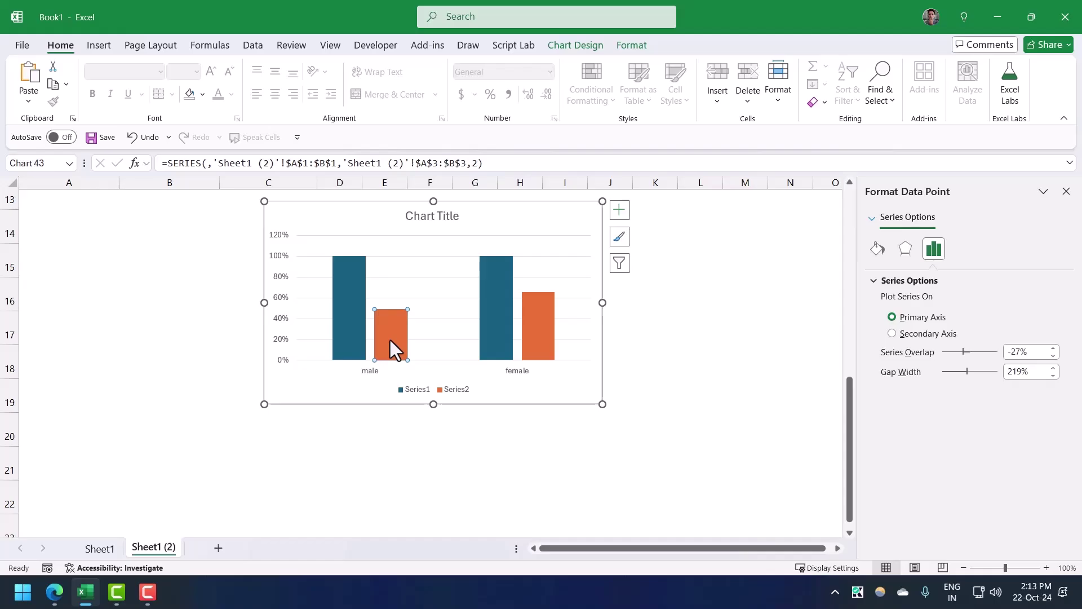
pyautogui.hotkey('ctrl', 'v')
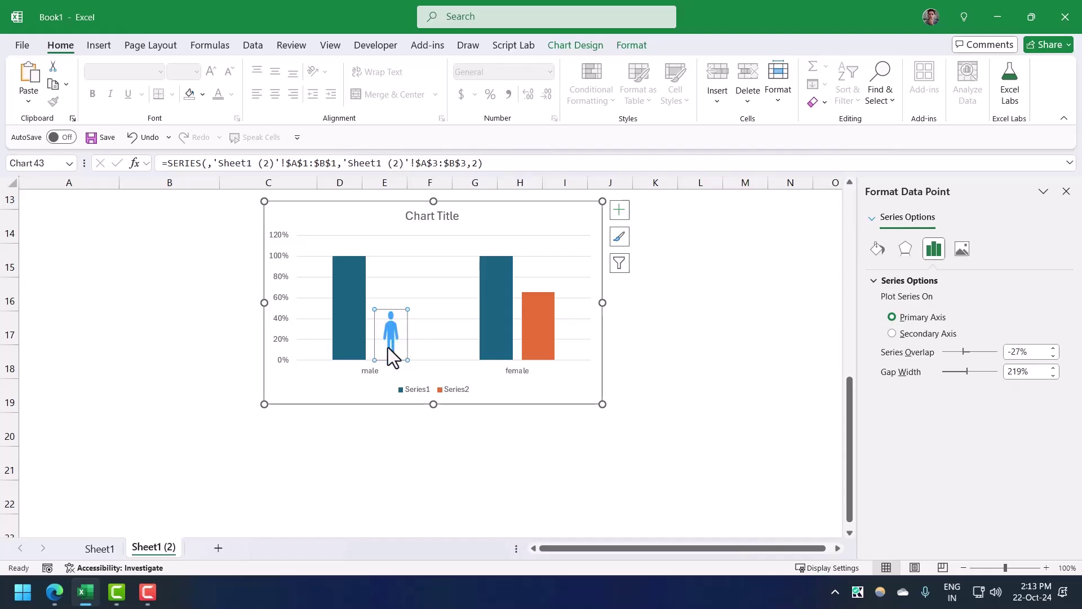
pyautogui.click(879, 251)
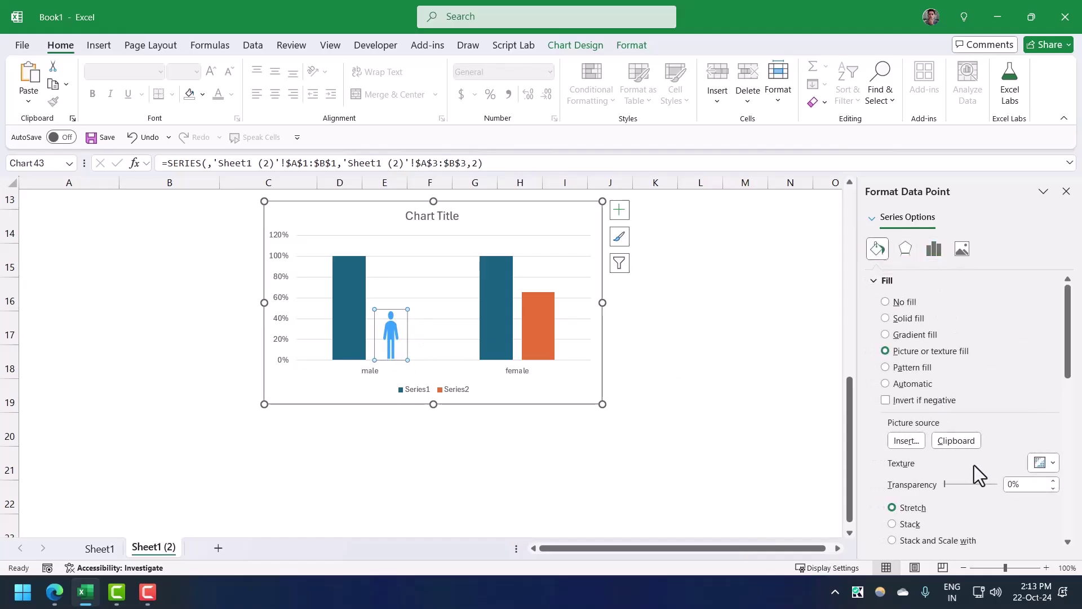
pyautogui.click(892, 541)
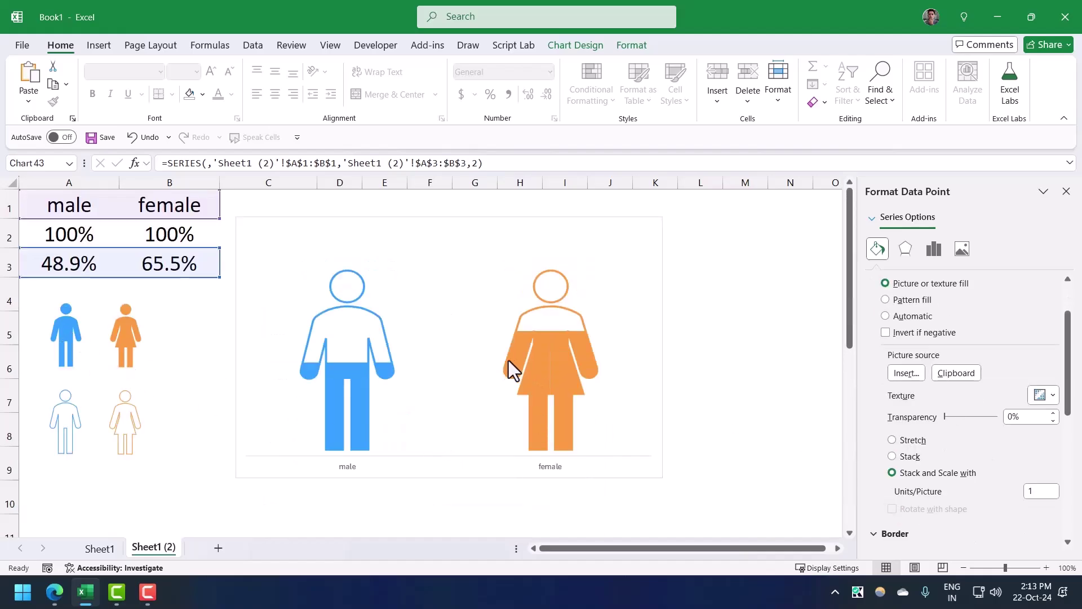
pyautogui.scroll(-1, 827, 381)
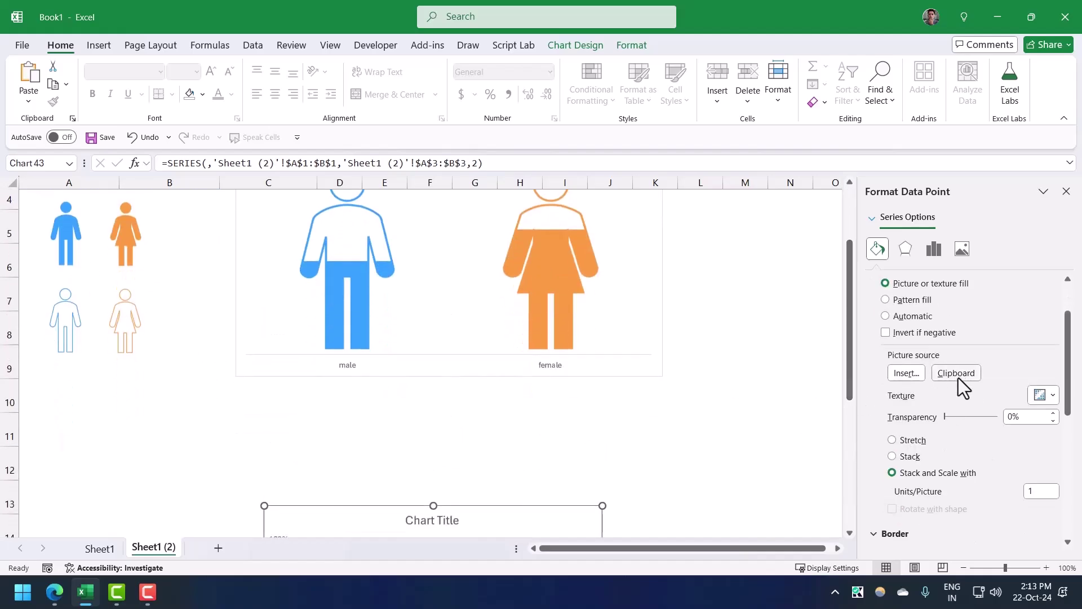